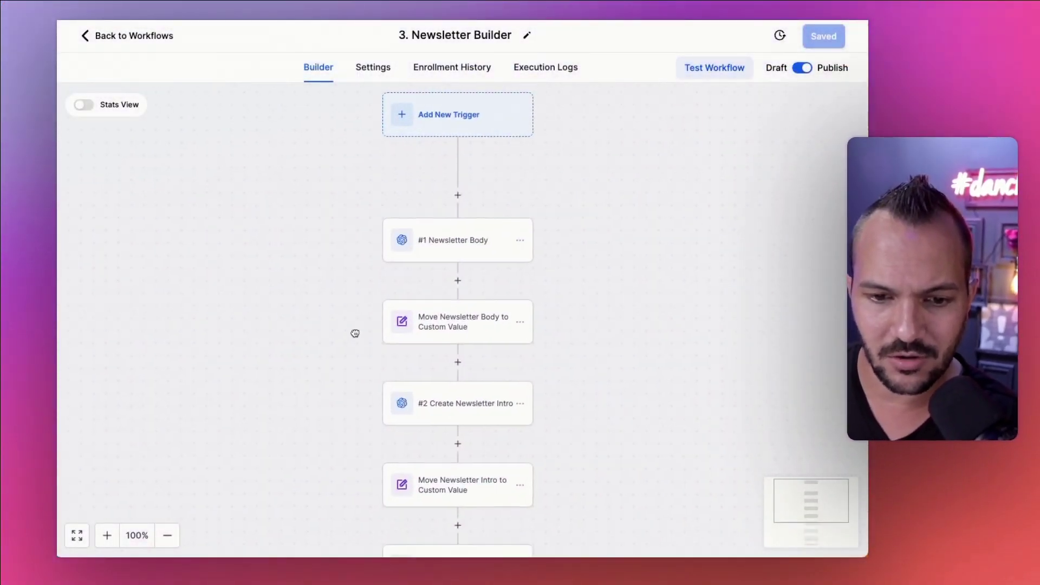
Insert a new action step between Add New Trigger and #1 Newsletter Body, bringing up the Actions picker.
drag(355, 333, 367, 351)
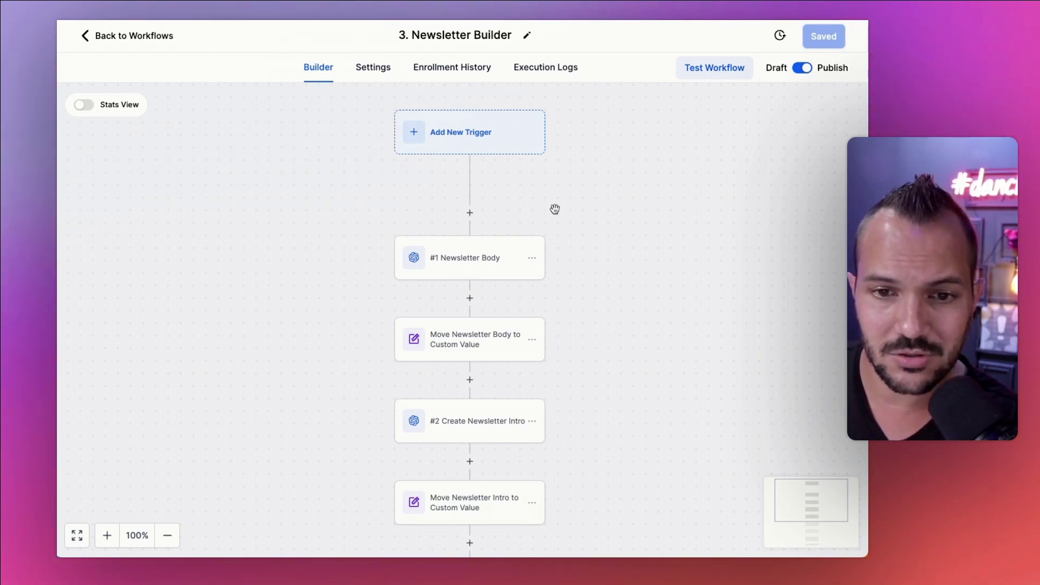
drag(572, 239, 545, 241)
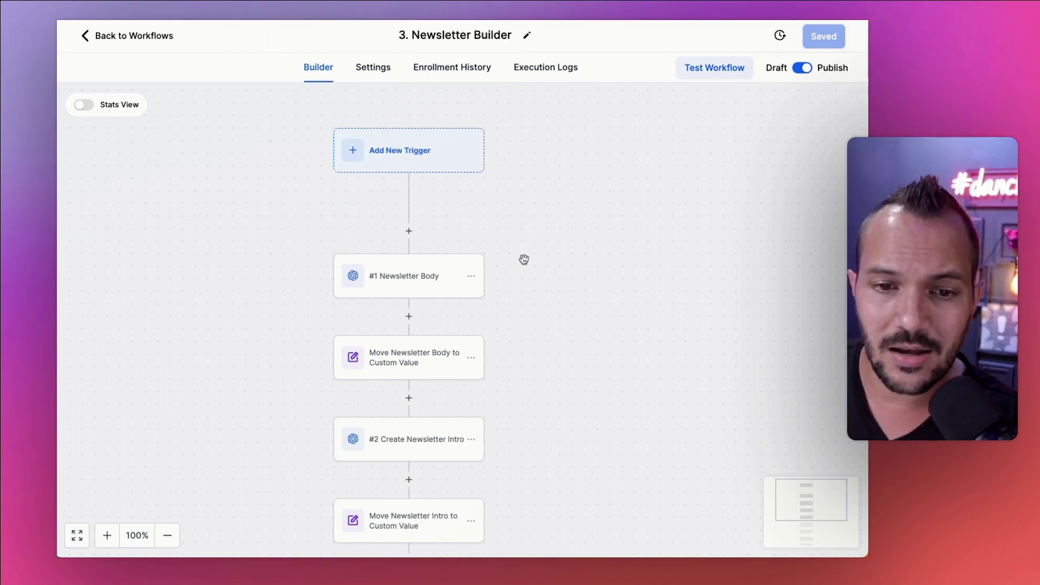
mouse_move(523, 260)
mouse_down()
mouse_move(525, 218)
mouse_move(524, 267)
mouse_move(515, 244)
mouse_up()
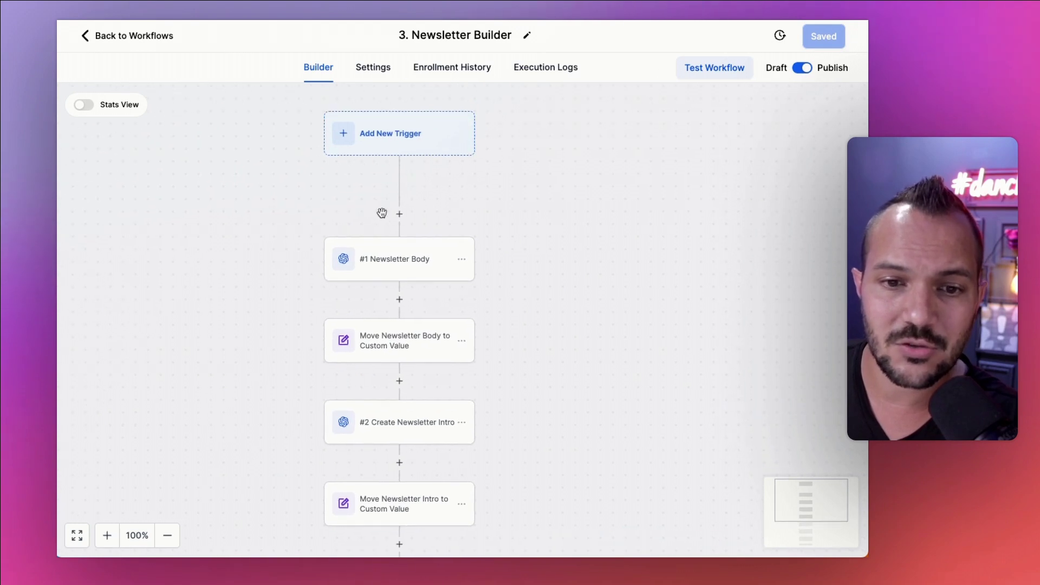
click(398, 214)
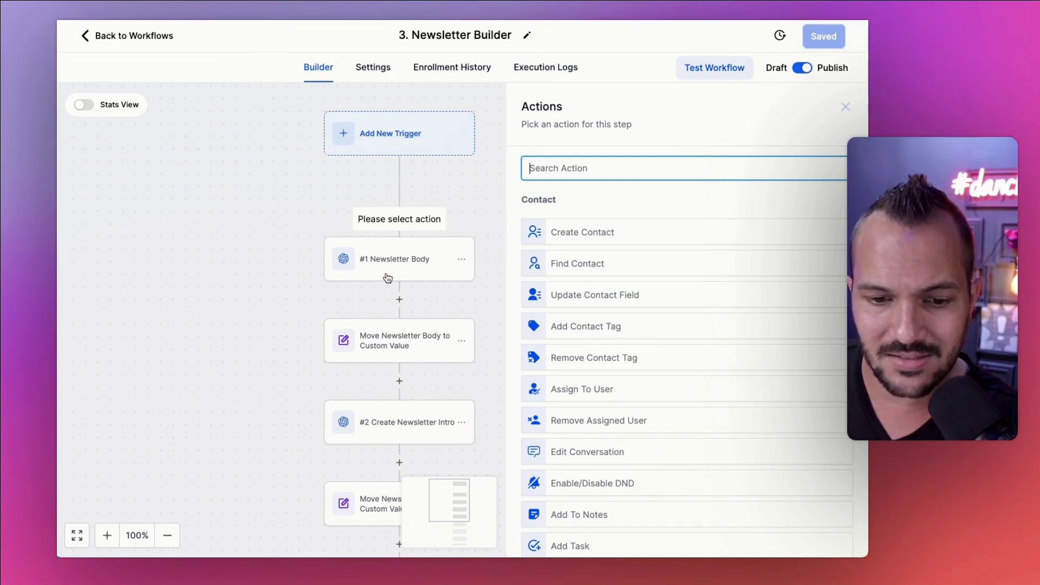
scroll(436, 361, down, 4)
scroll(477, 314, up, 4)
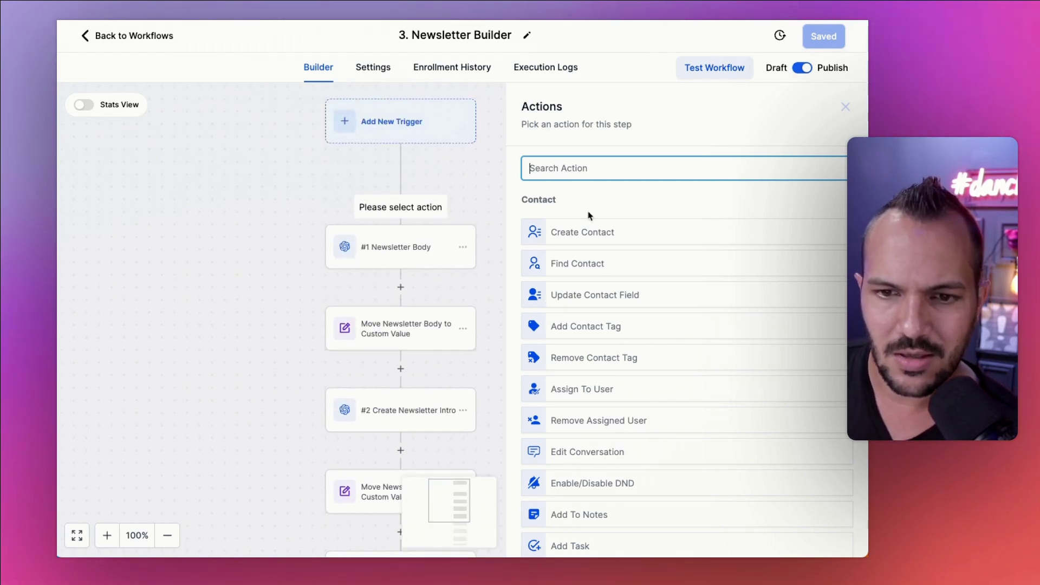
scroll(608, 249, down, 15)
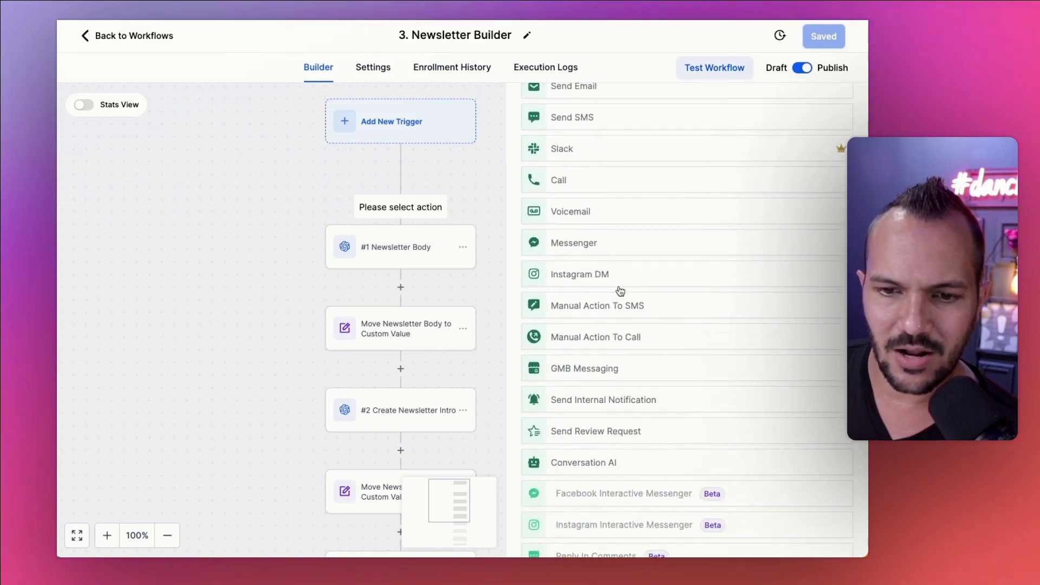
scroll(620, 291, down, 5)
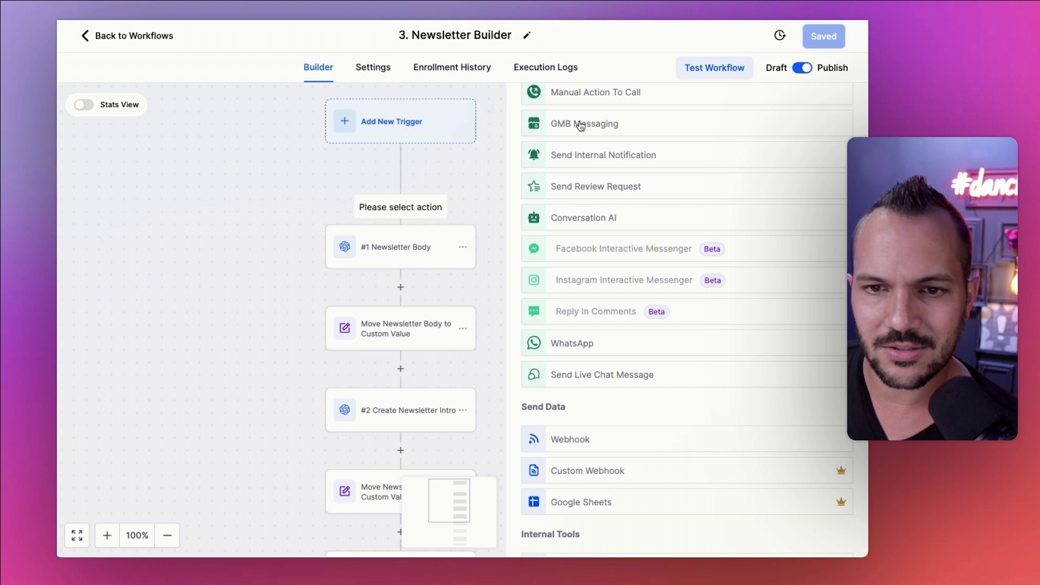
scroll(622, 298, down, 4)
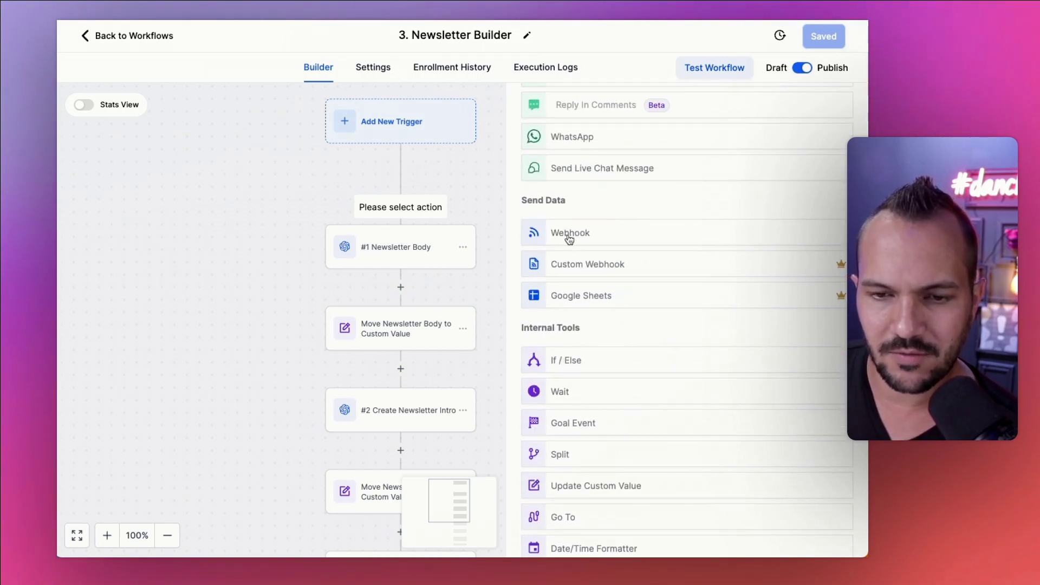
scroll(698, 326, down, 1)
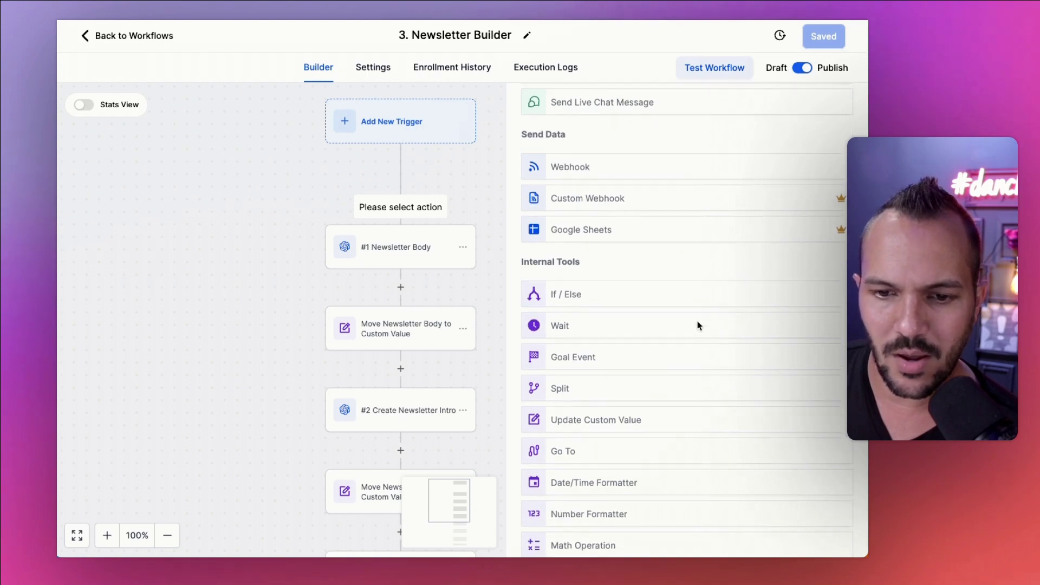
scroll(699, 326, down, 1)
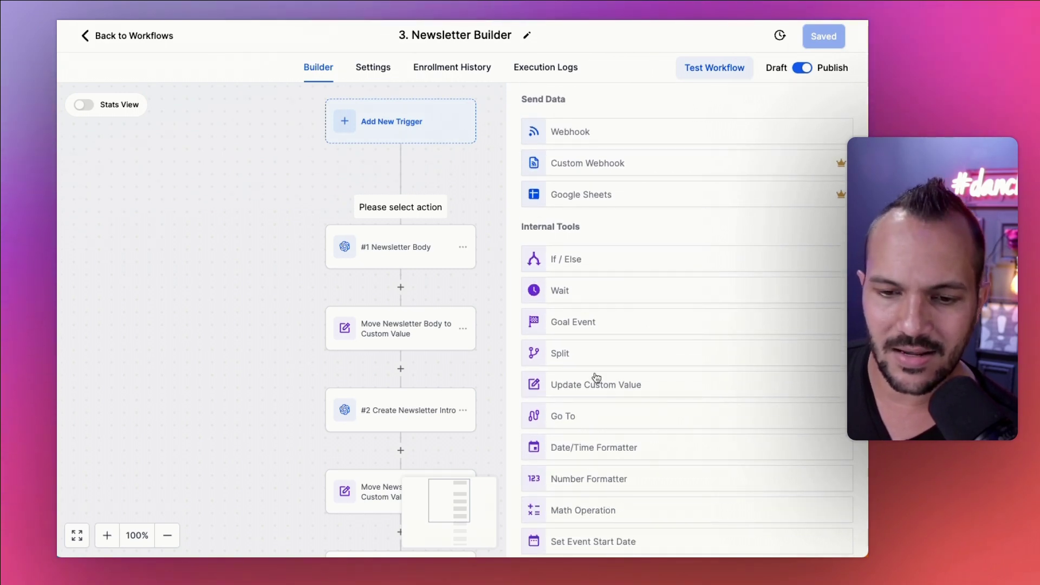
scroll(595, 376, down, 15)
scroll(596, 377, up, 5)
scroll(596, 376, up, 5)
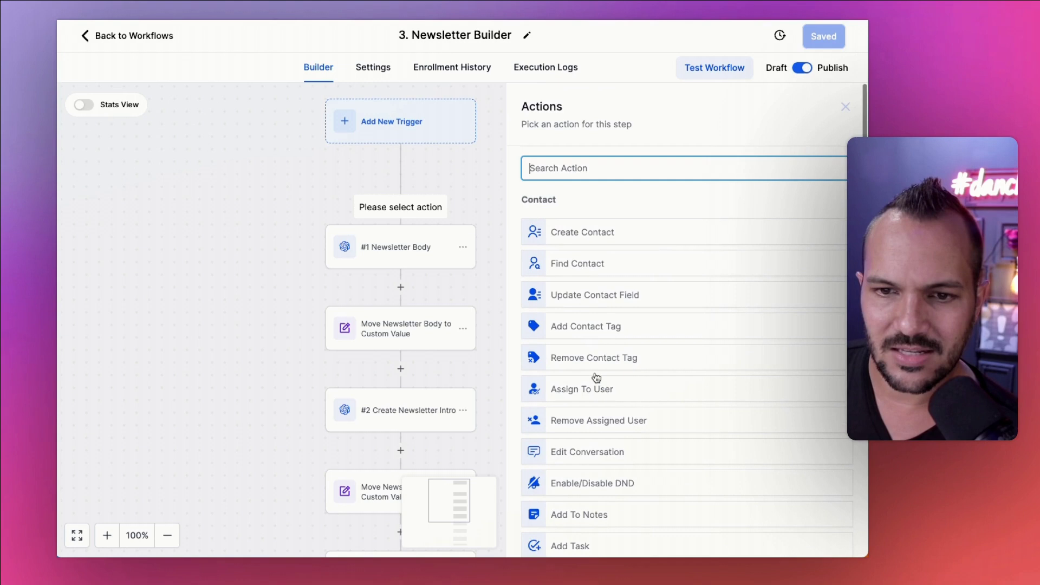
scroll(595, 374, down, 2)
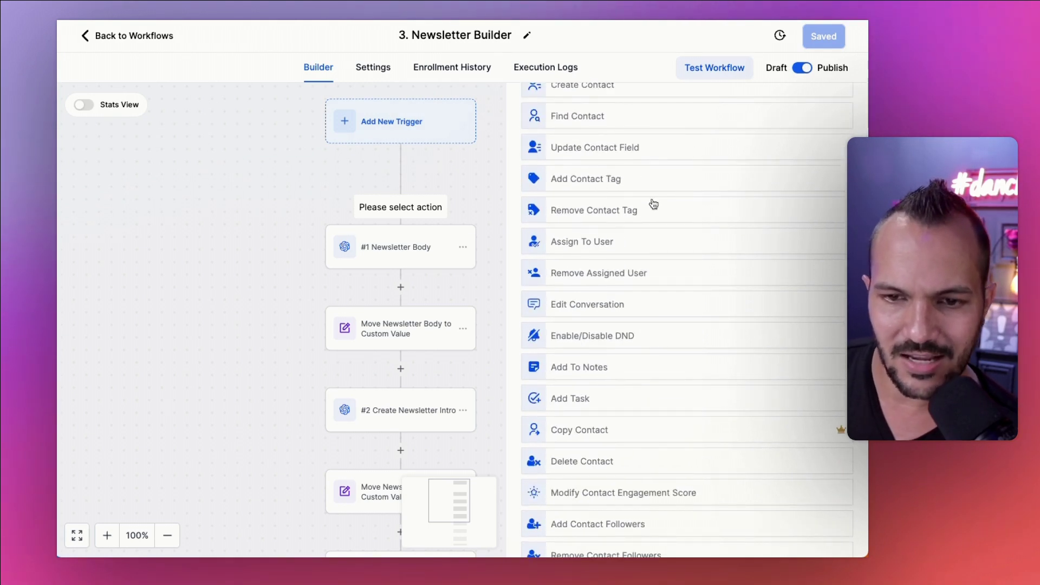
scroll(631, 398, down, 3)
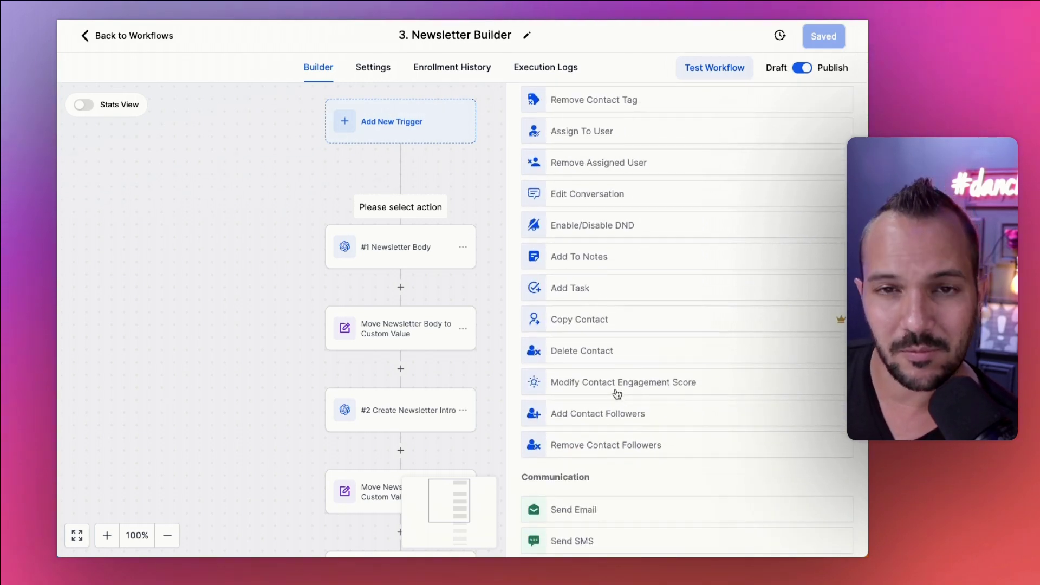
scroll(620, 398, down, 15)
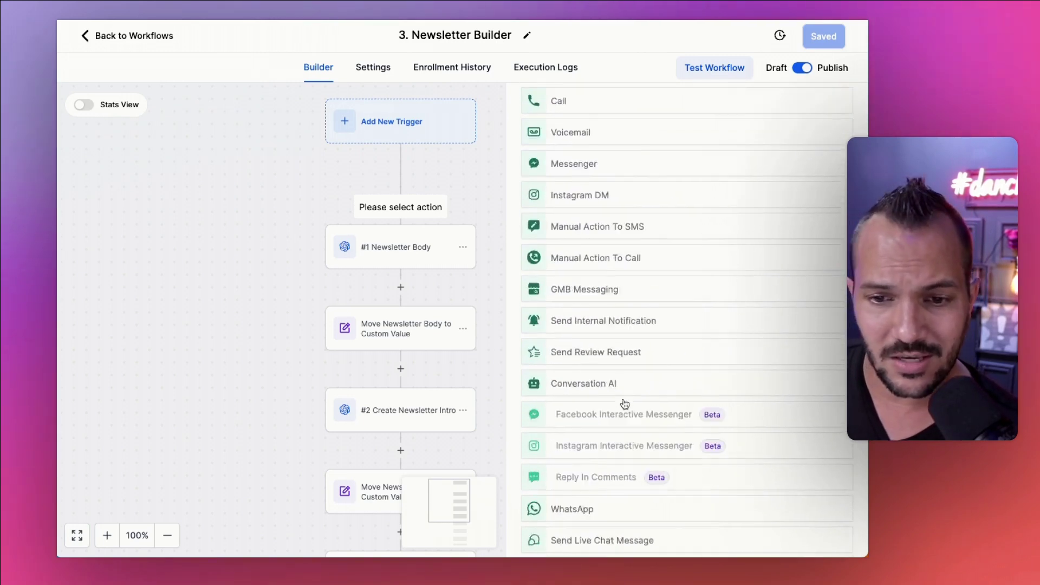
scroll(624, 404, down, 18)
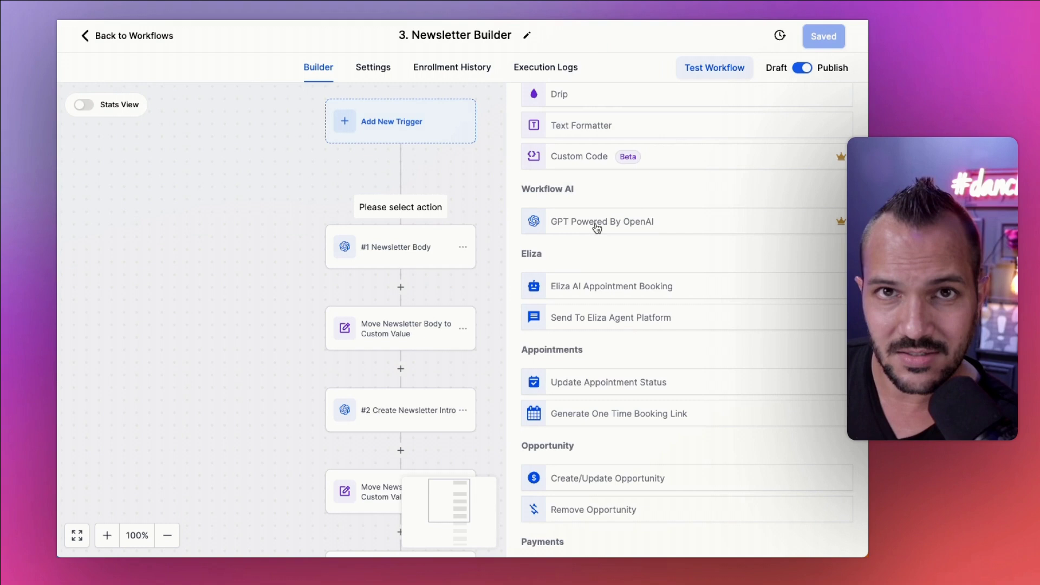
Choose GPT Powered By OpenAI for the new step and keep GPT 4 Turbo as its model.
click(596, 223)
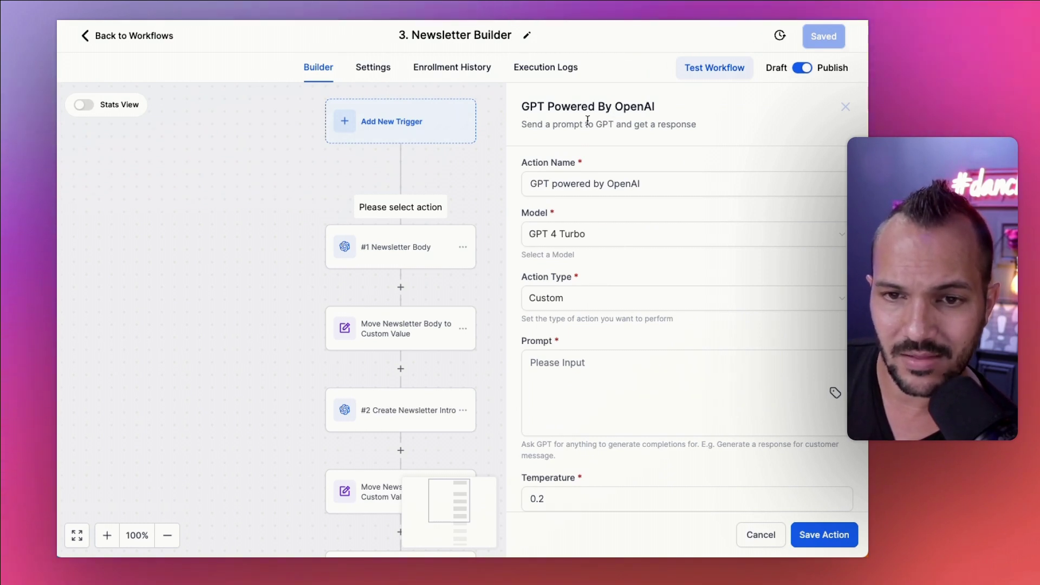
click(570, 235)
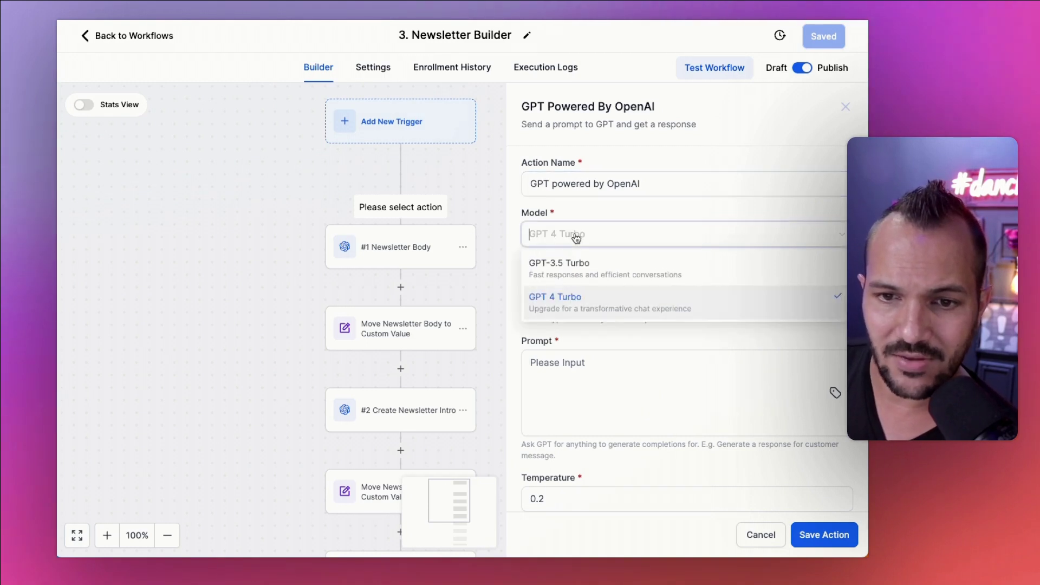
click(611, 308)
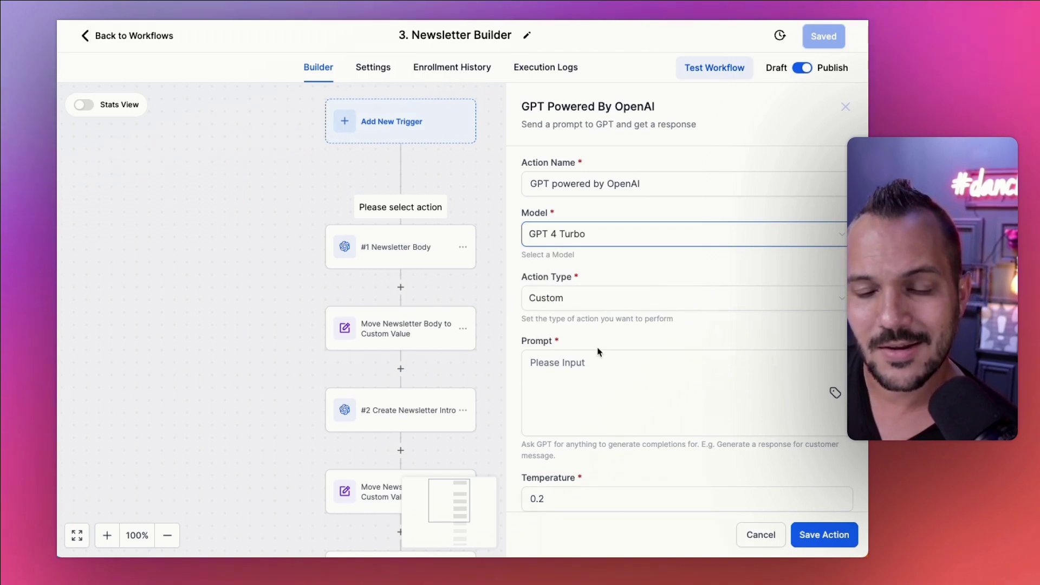
scroll(547, 354, down, 1)
scroll(568, 347, down, 1)
click(571, 253)
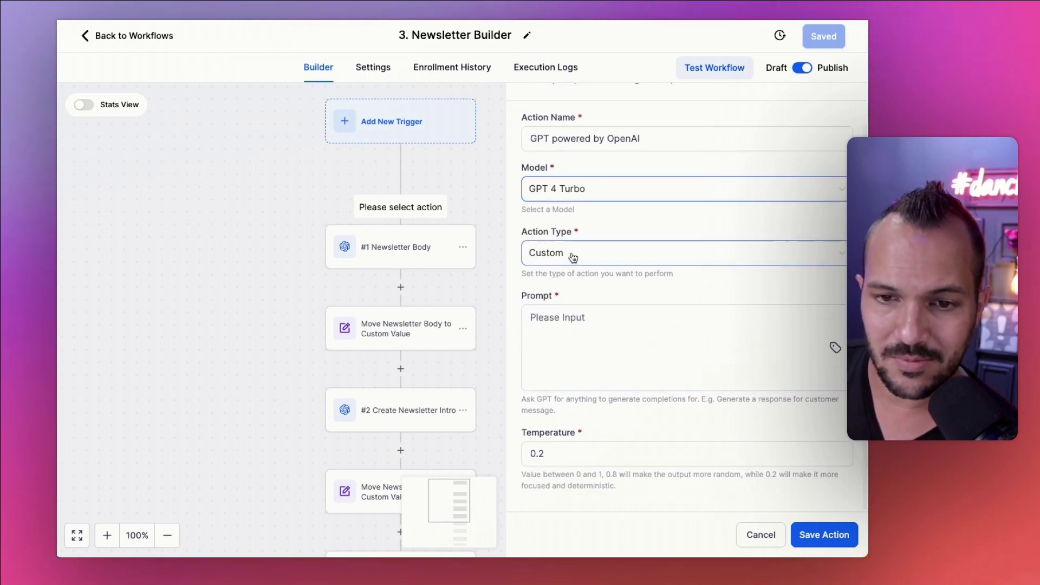
scroll(582, 330, up, 1)
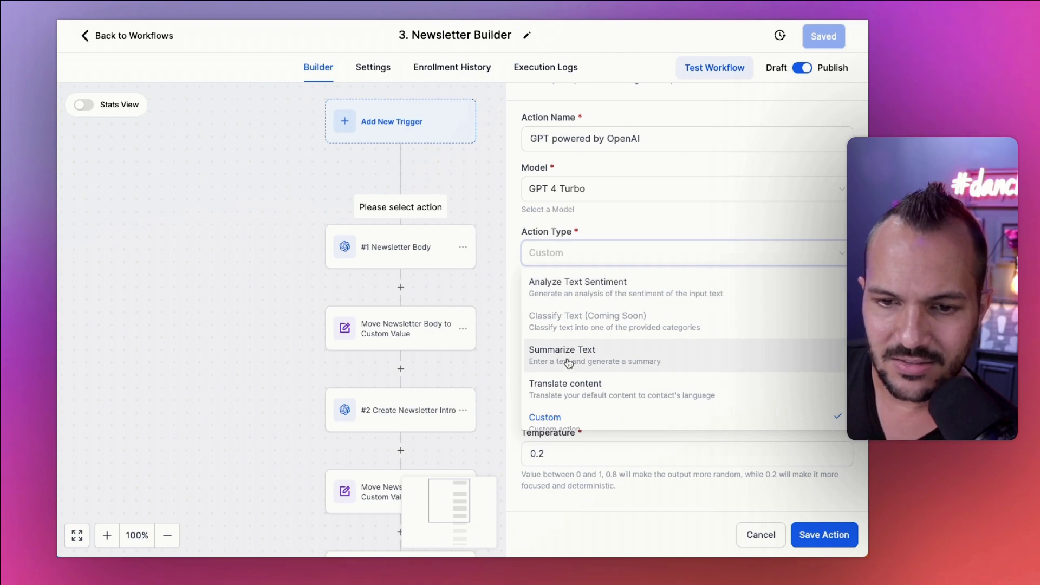
scroll(619, 392, down, 1)
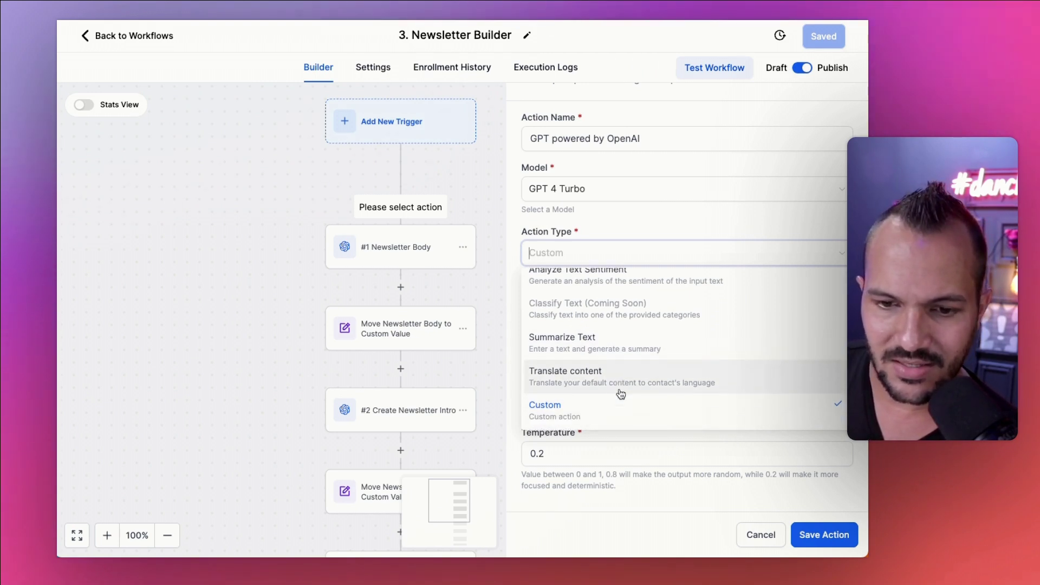
click(588, 415)
click(590, 334)
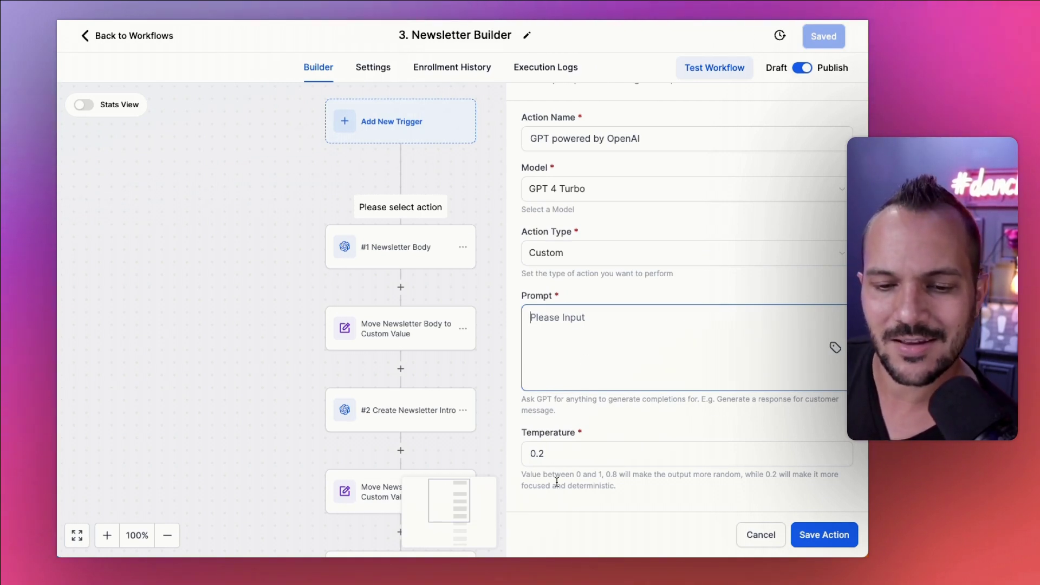
click(545, 453)
click(553, 329)
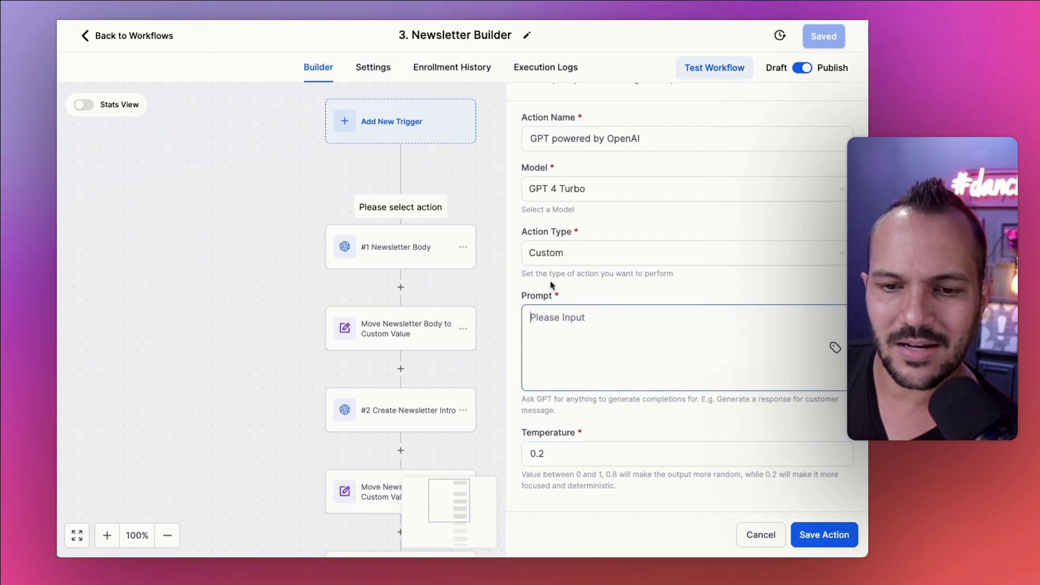
click(552, 454)
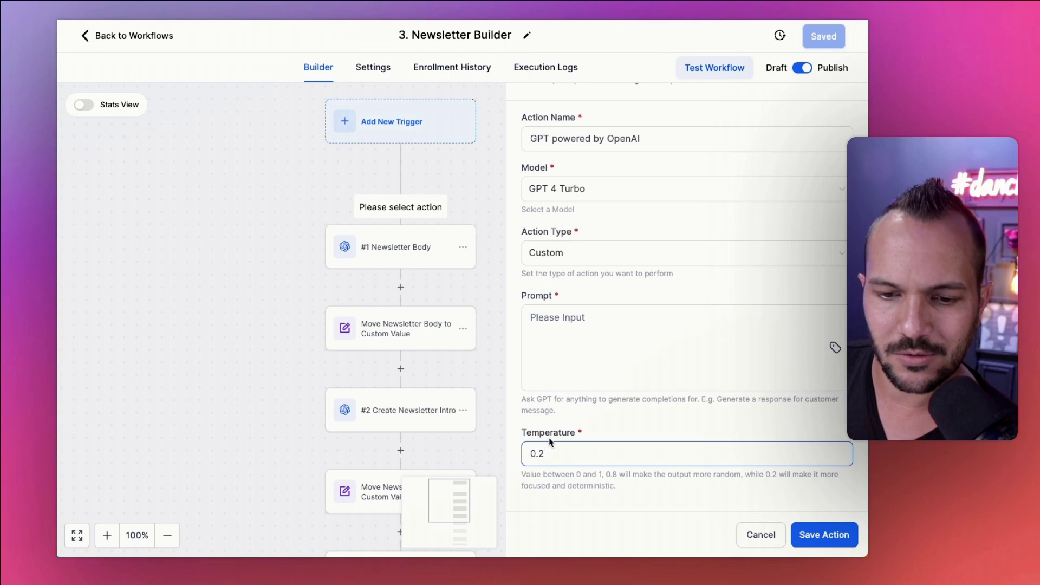
drag(575, 432, 504, 429)
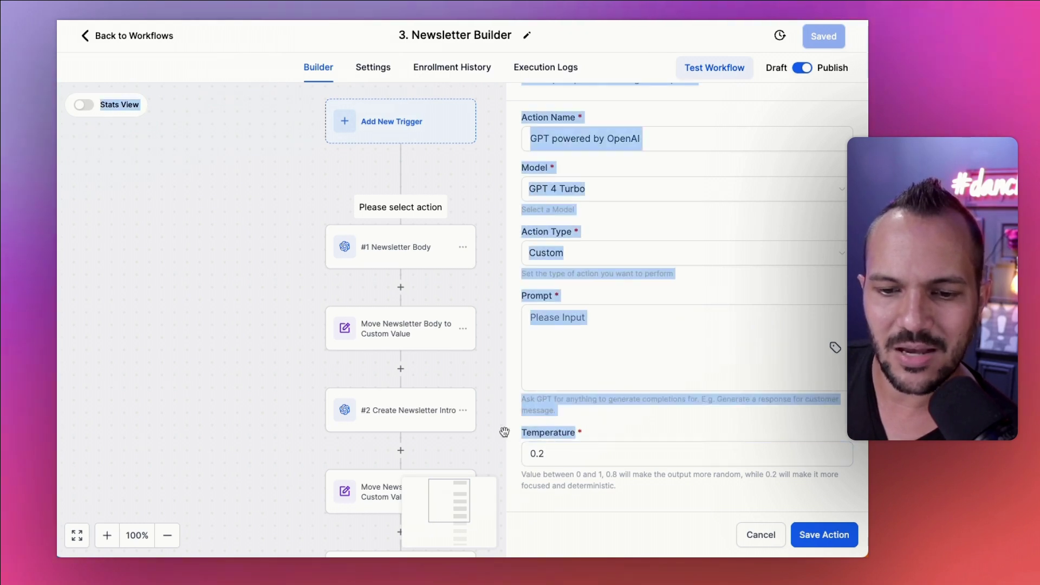
click(561, 435)
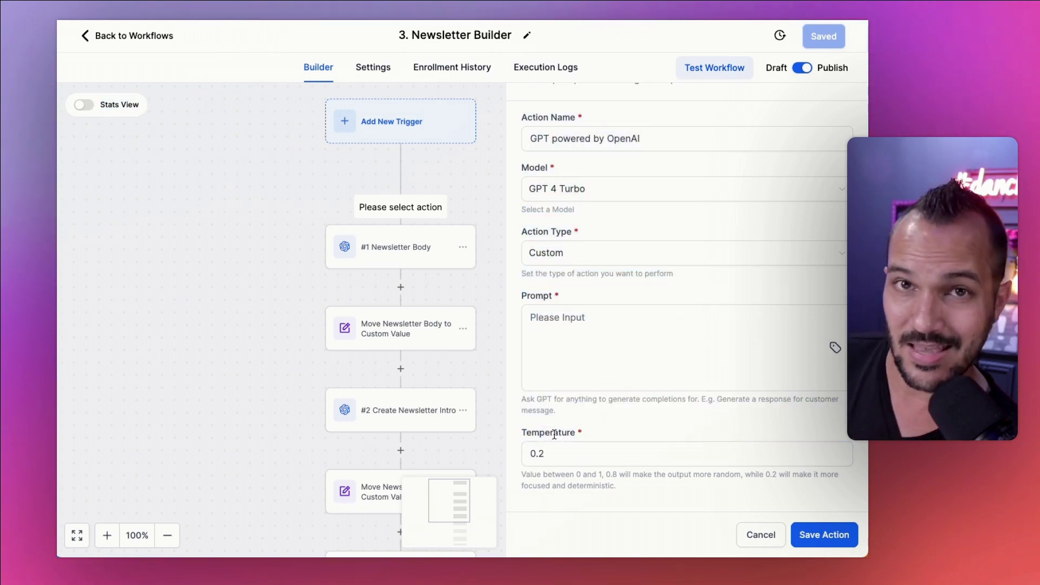
click(523, 449)
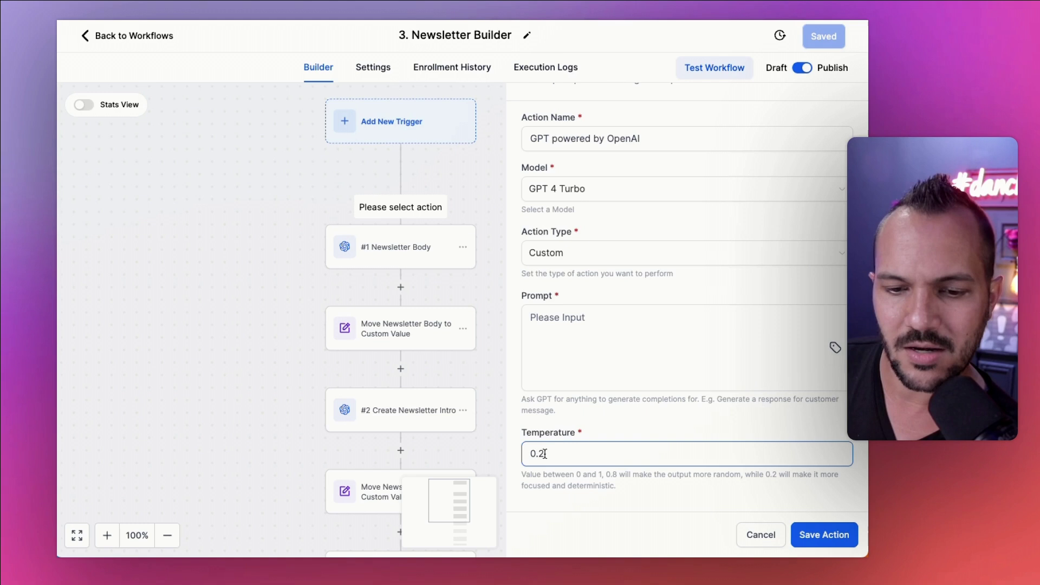
drag(545, 454, 531, 455)
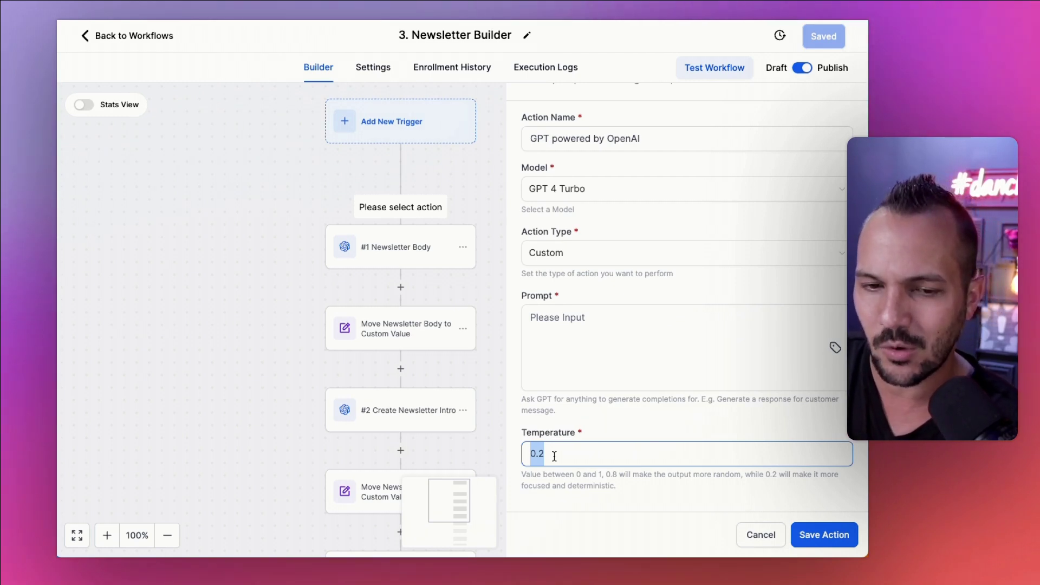
Cancel the unfinished GPT Powered by OpenAI action without saving it.
click(762, 535)
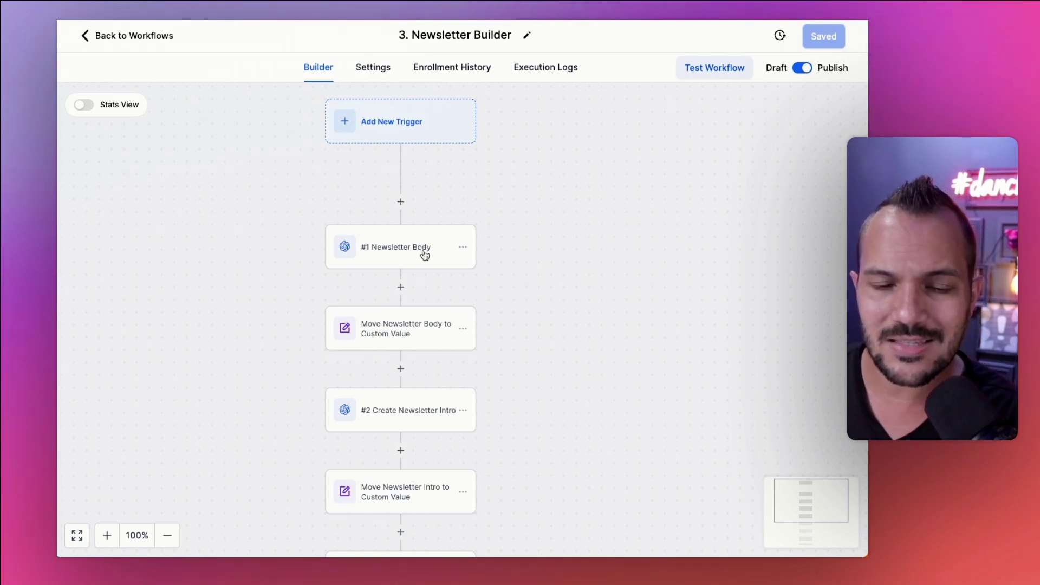
Open #1 Newsletter Body's GPT settings and enlarge the Prompt box to read the whole copywriter prompt.
click(424, 255)
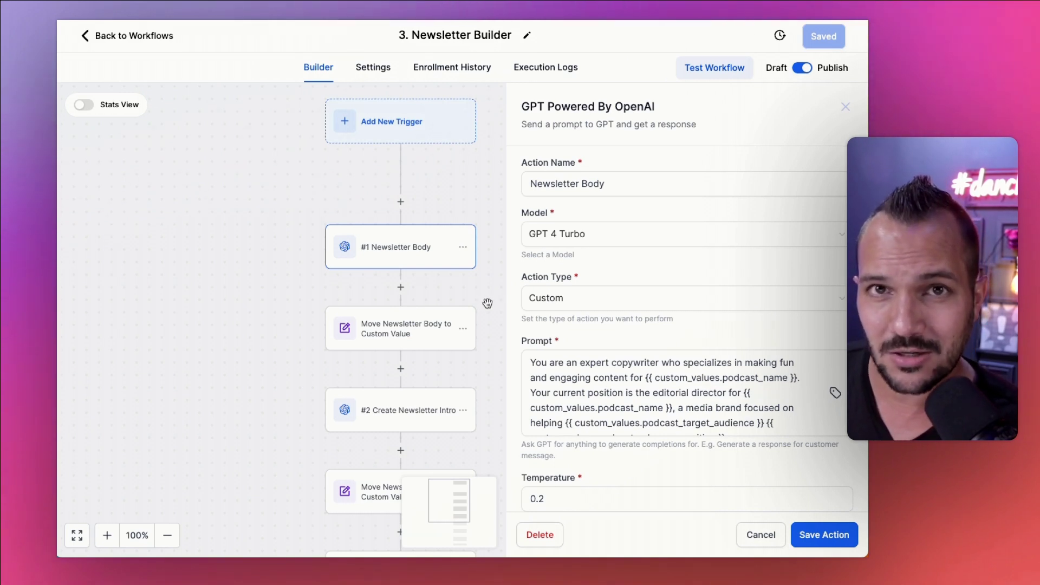
click(608, 359)
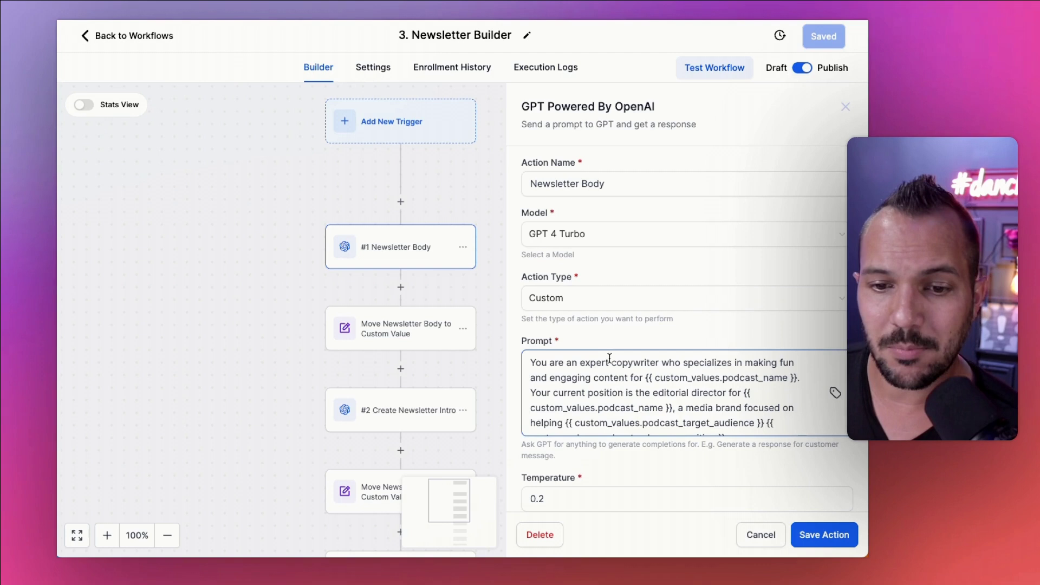
key(Tab)
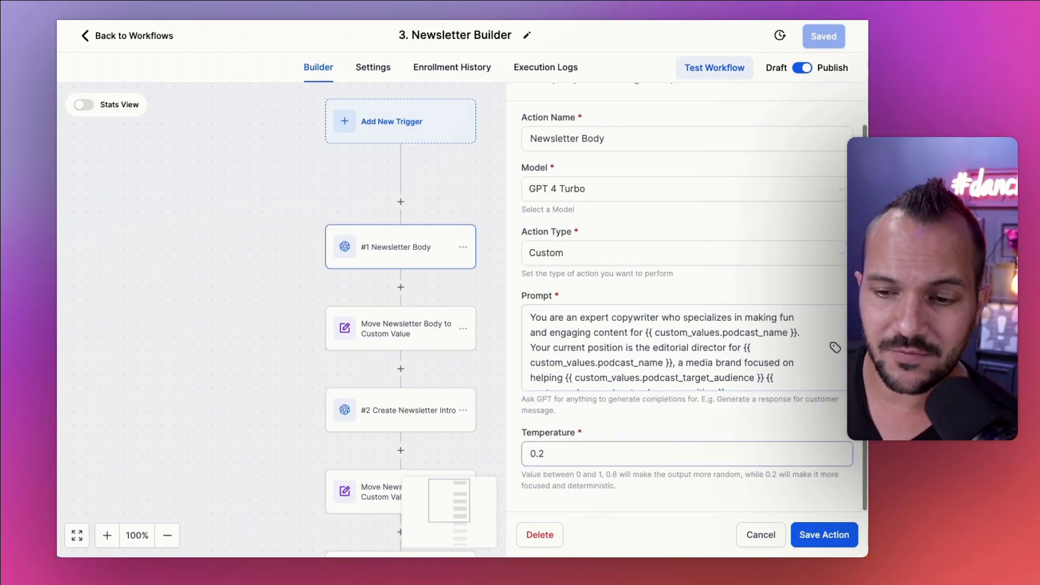
drag(850, 389, 839, 555)
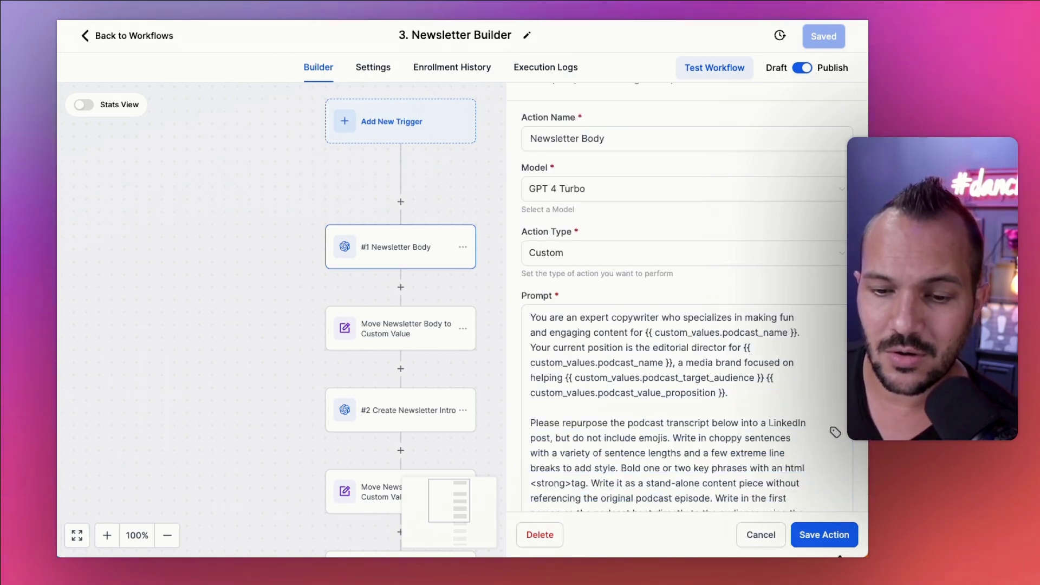
scroll(557, 196, down, 3)
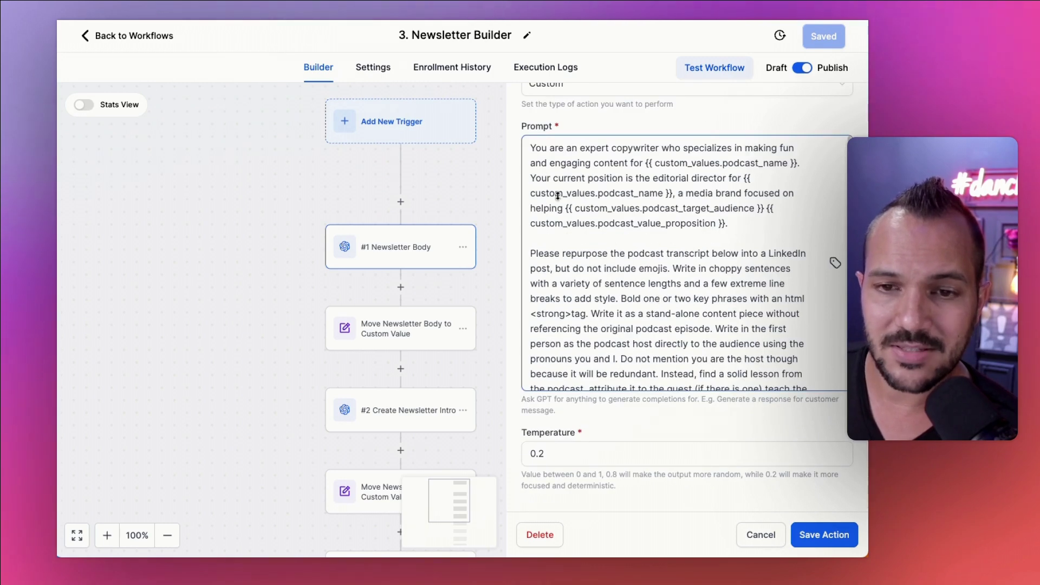
drag(850, 389, 850, 473)
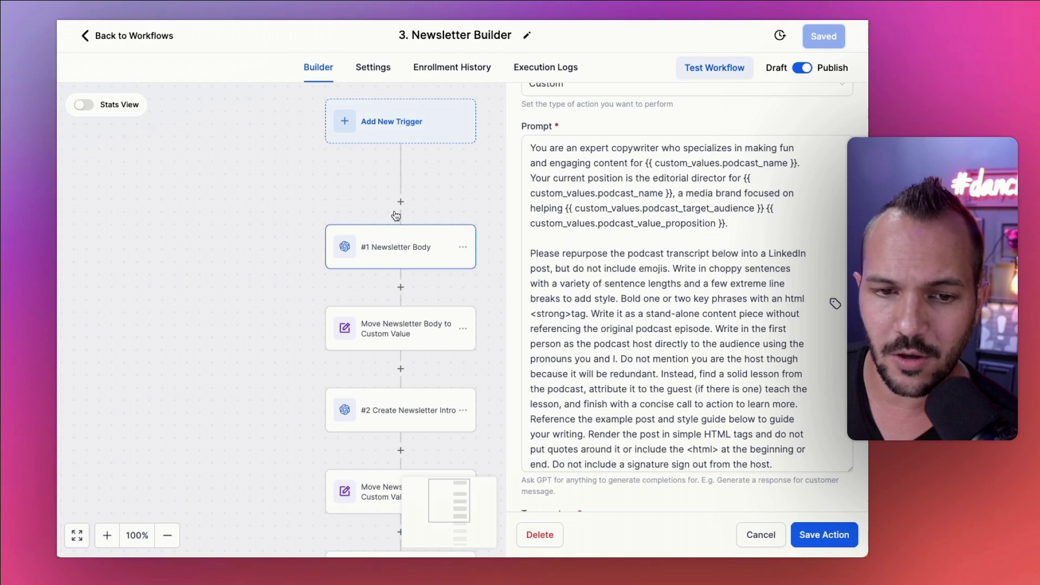
scroll(517, 138, up, 4)
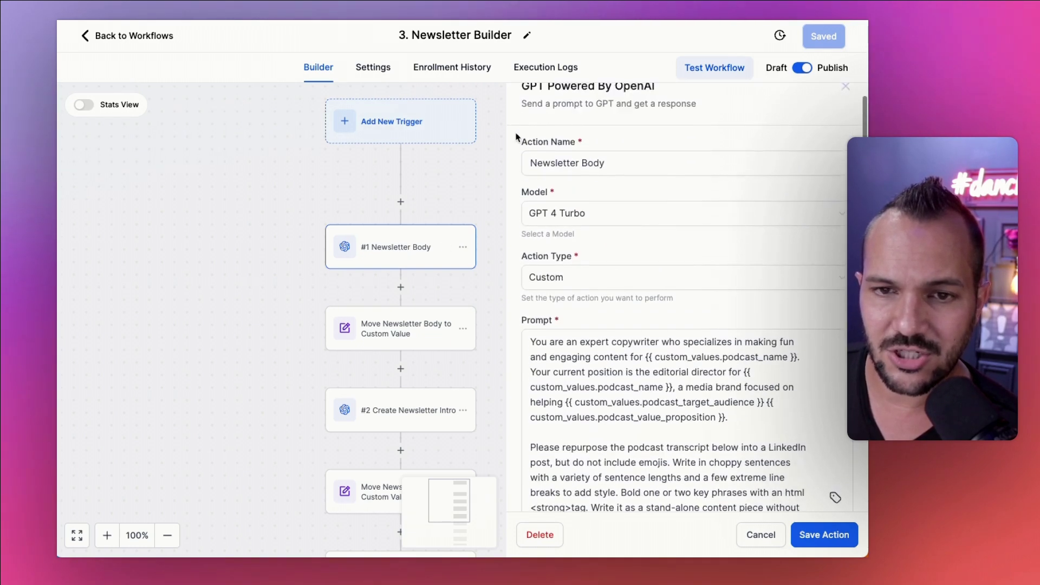
scroll(518, 138, down, 5)
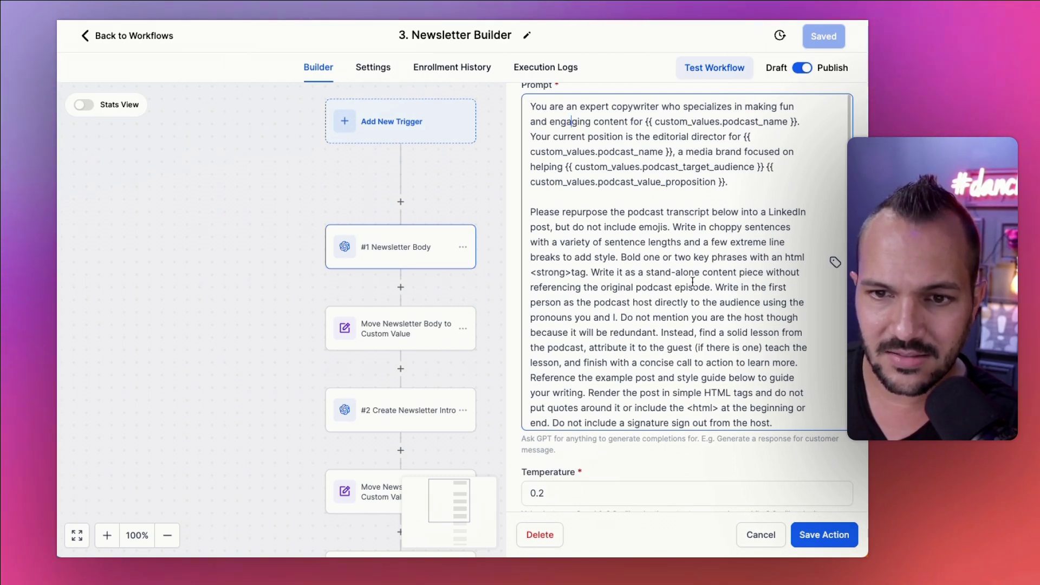
scroll(692, 287, down, 3)
scroll(692, 287, up, 3)
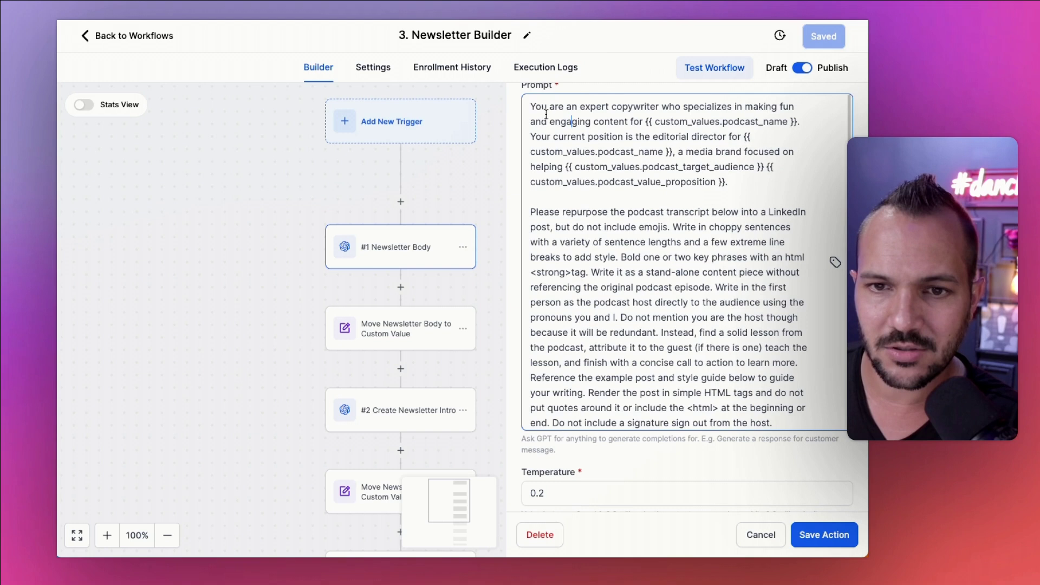
drag(532, 107, 733, 184)
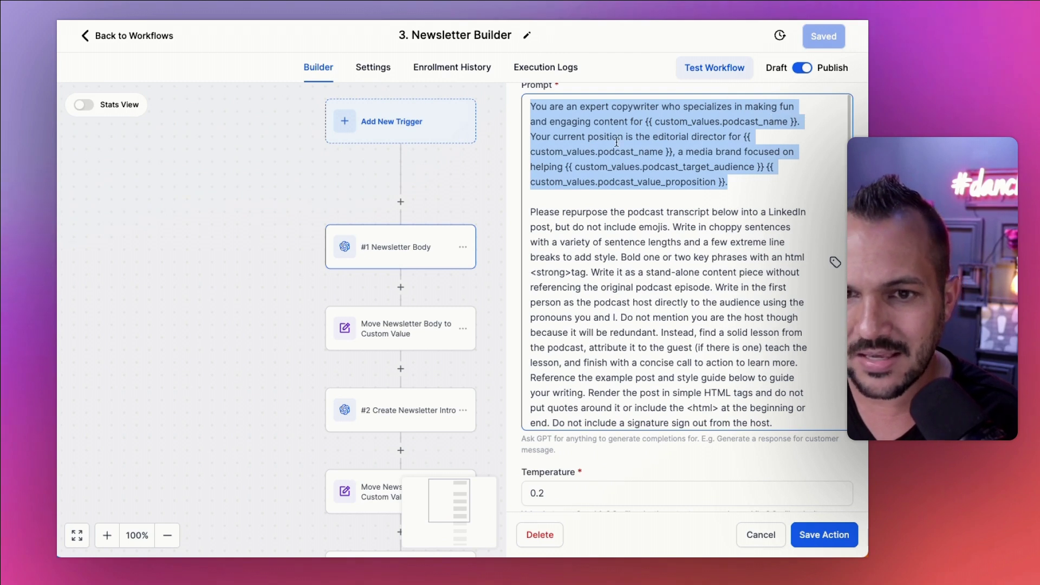
click(653, 124)
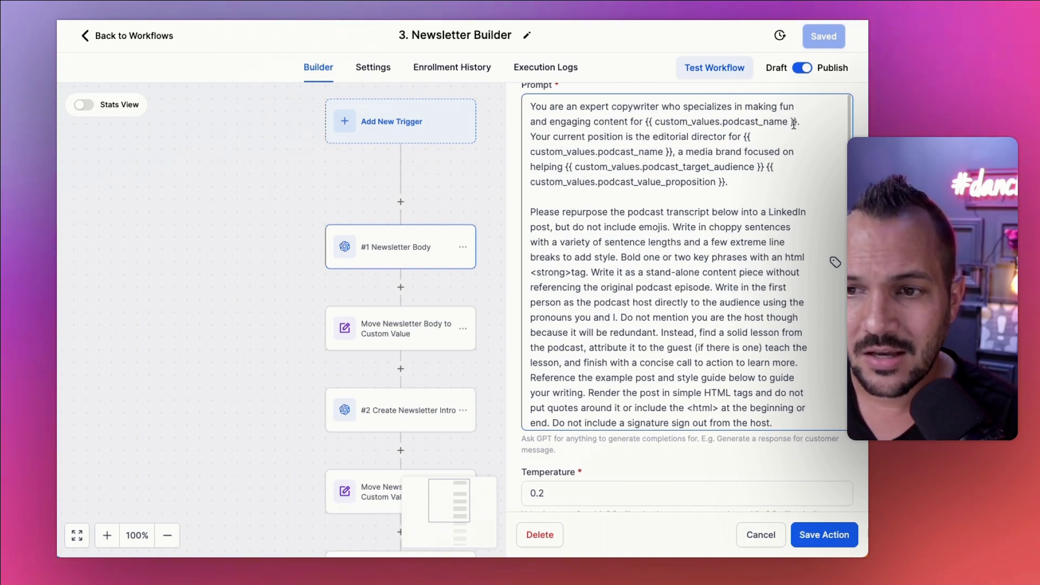
drag(796, 121, 648, 126)
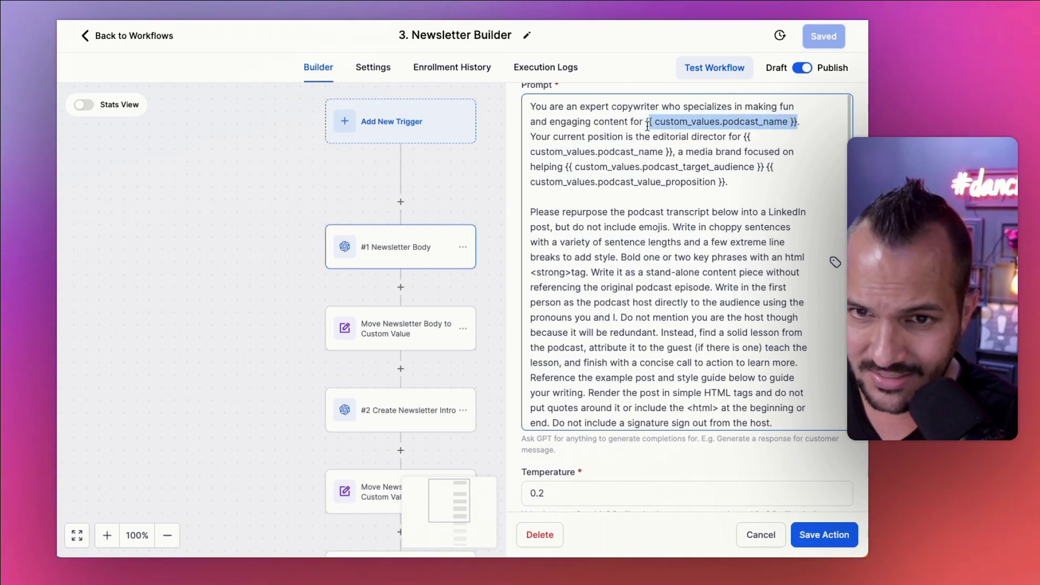
click(539, 140)
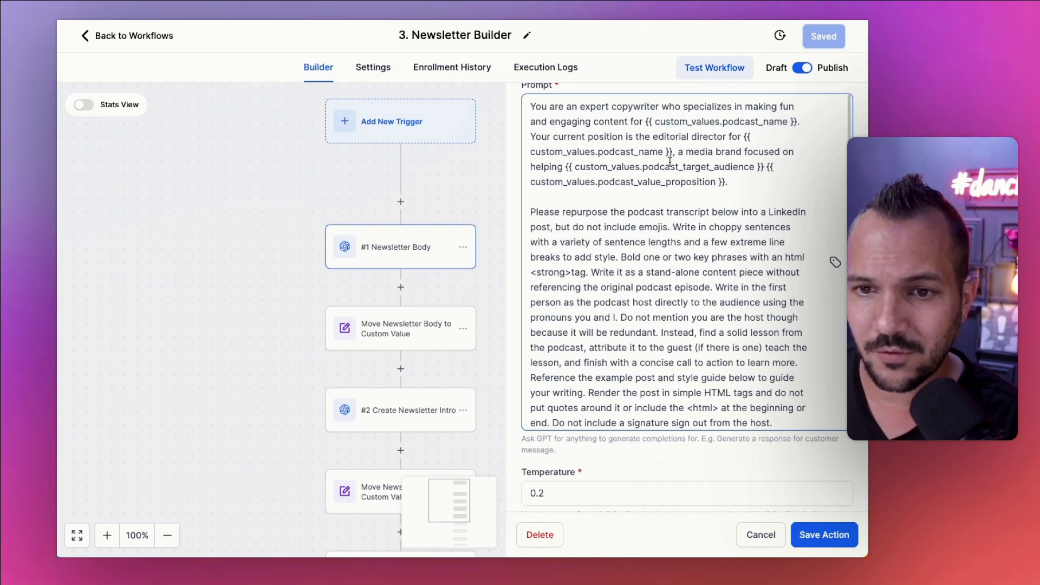
drag(673, 153, 607, 167)
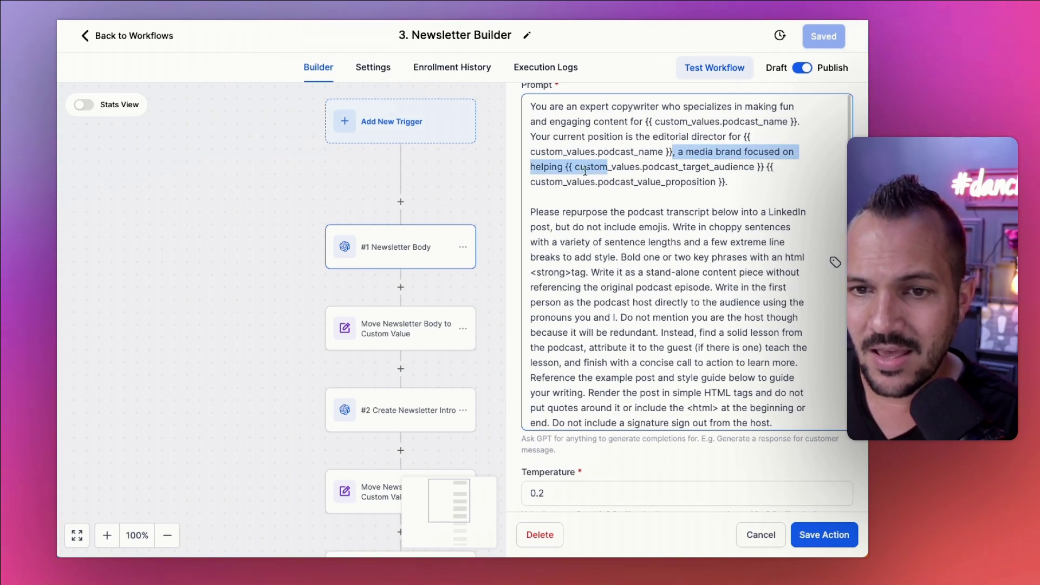
click(724, 182)
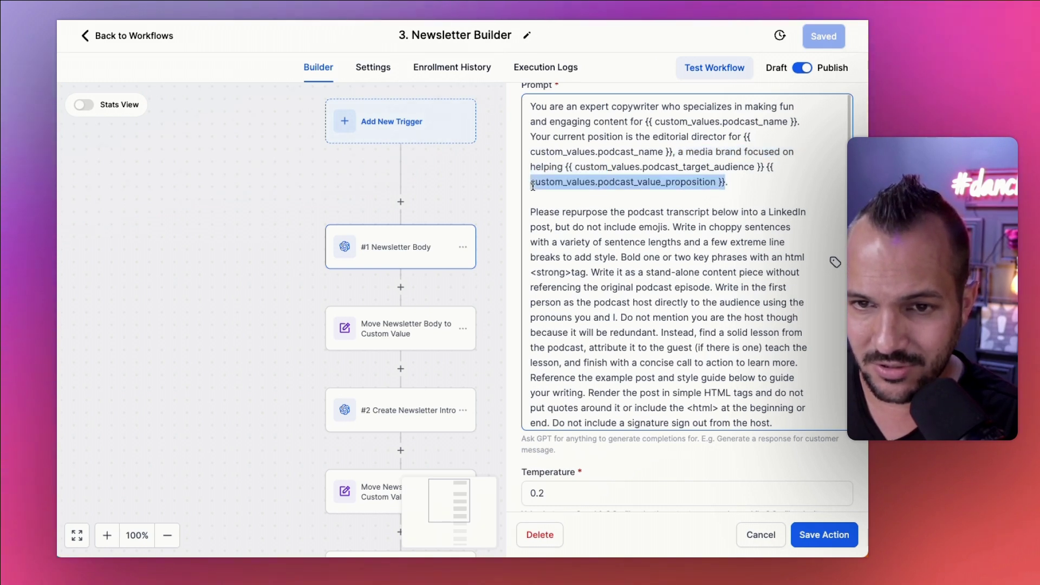
shift+click(531, 183)
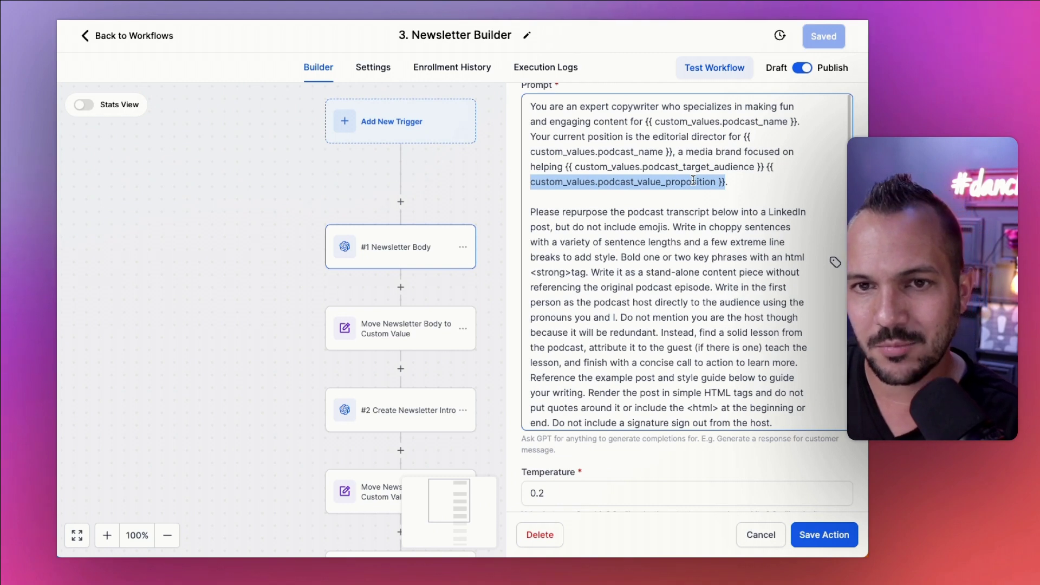
scroll(653, 233, down, 1)
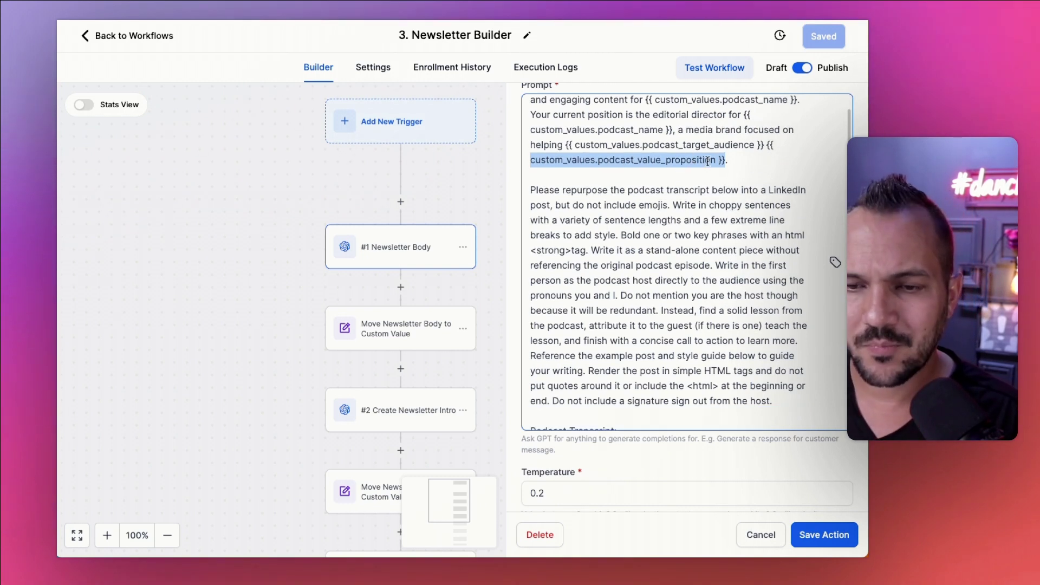
click(733, 160)
drag(733, 160, 529, 100)
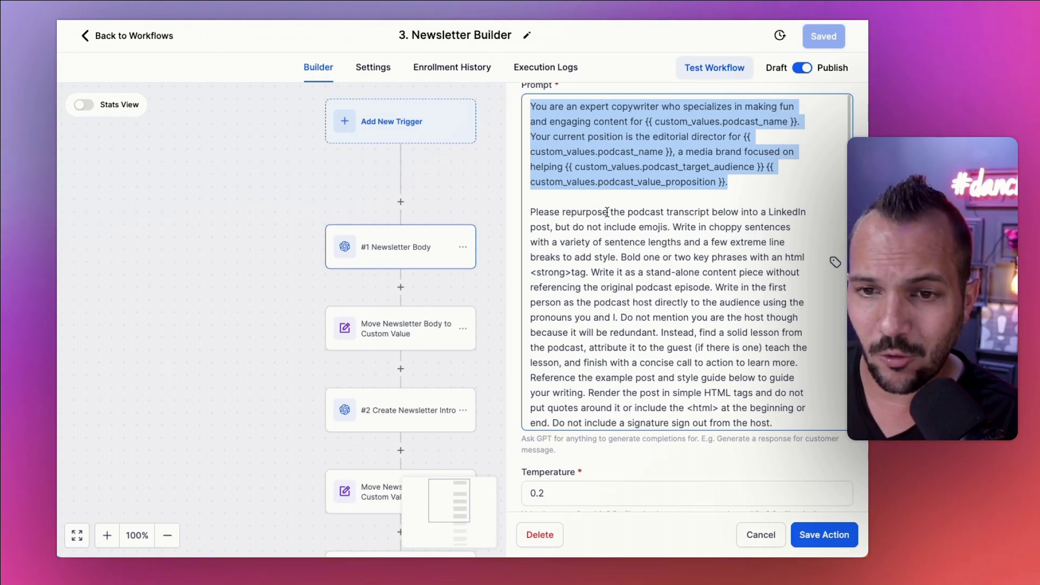
scroll(607, 216, down, 2)
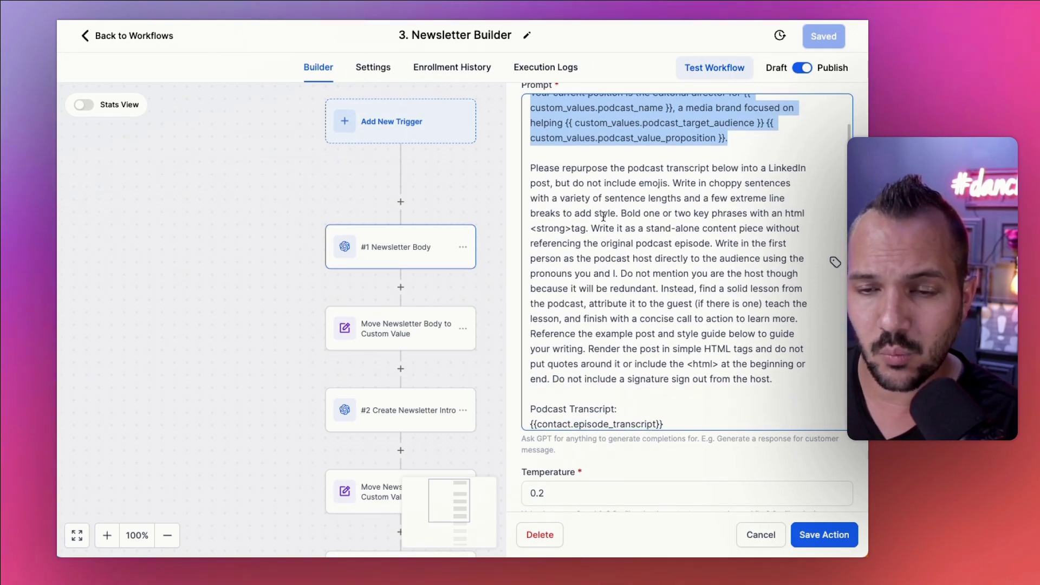
scroll(609, 216, down, 1)
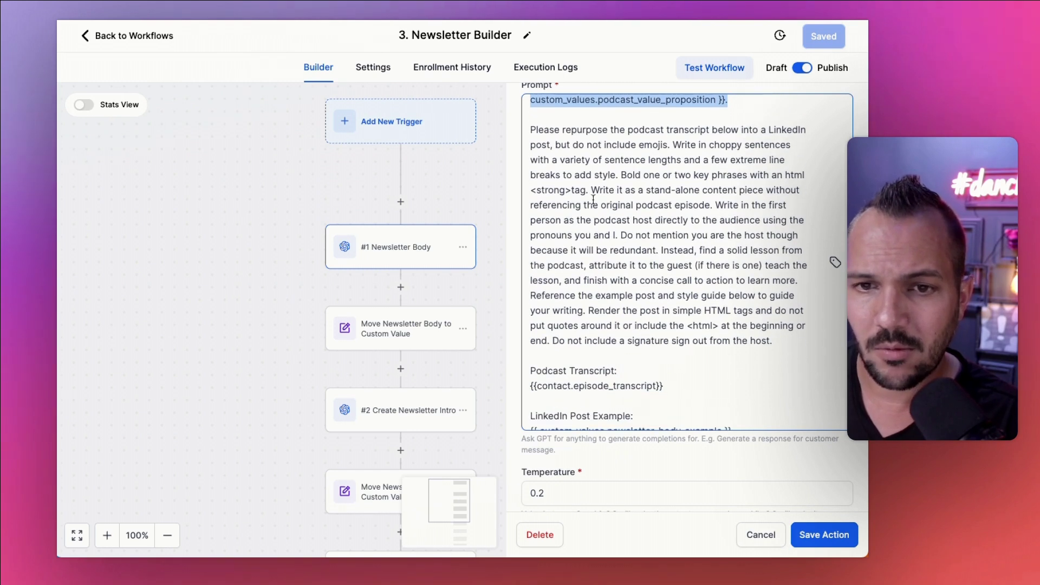
click(533, 131)
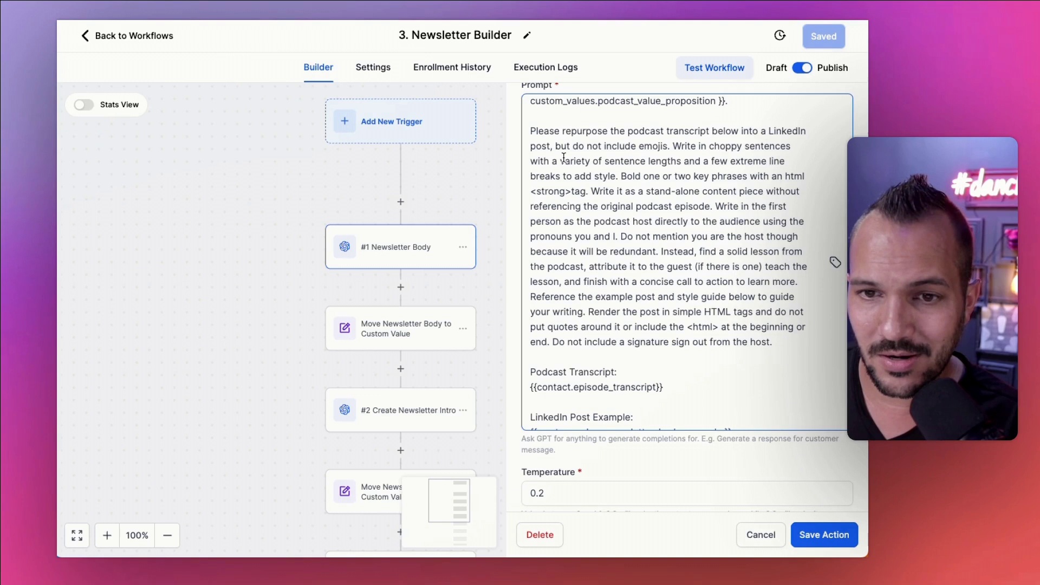
scroll(608, 224, down, 1)
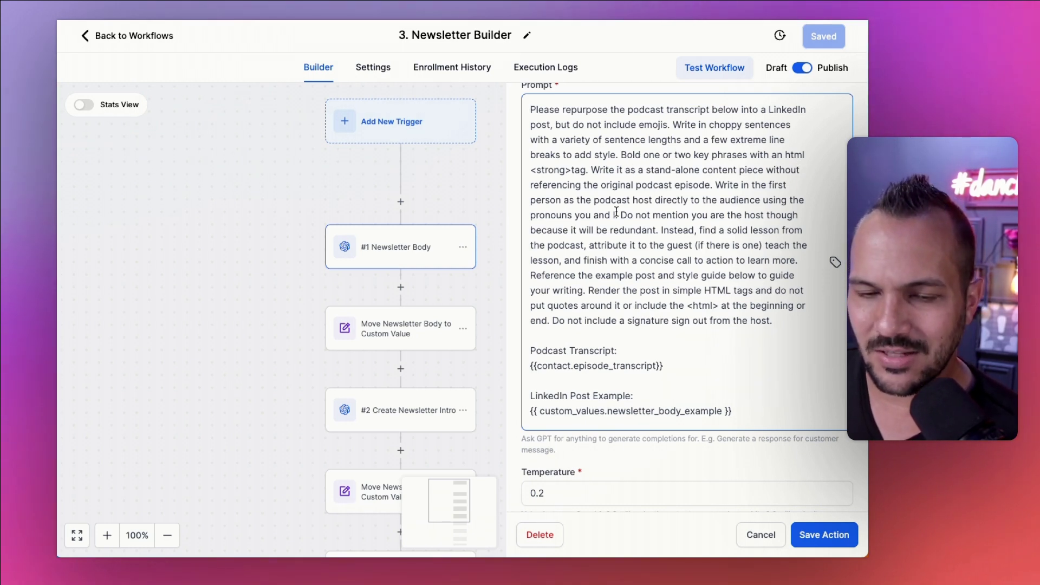
scroll(641, 228, down, 1)
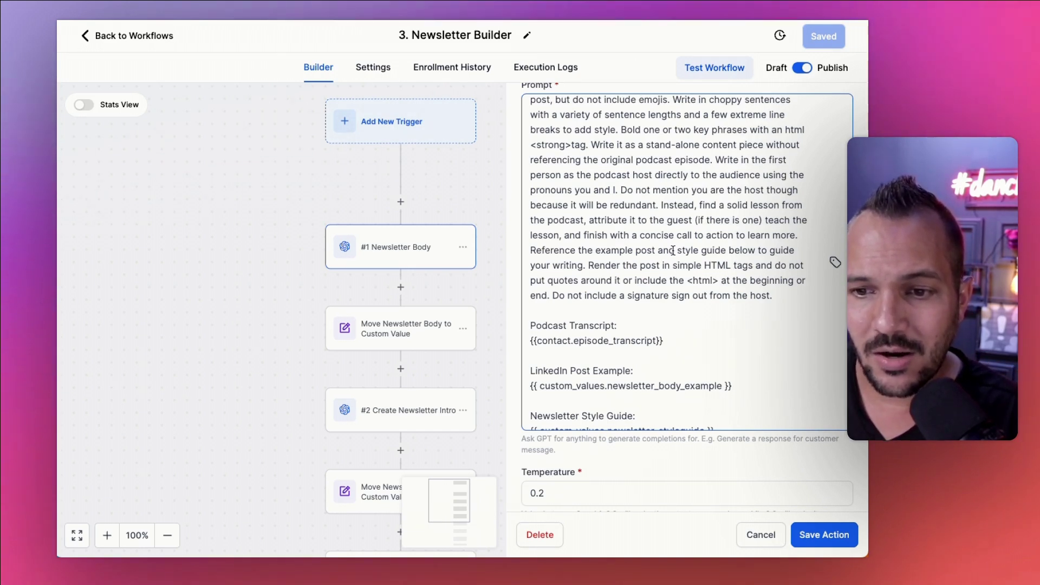
scroll(673, 251, down, 1)
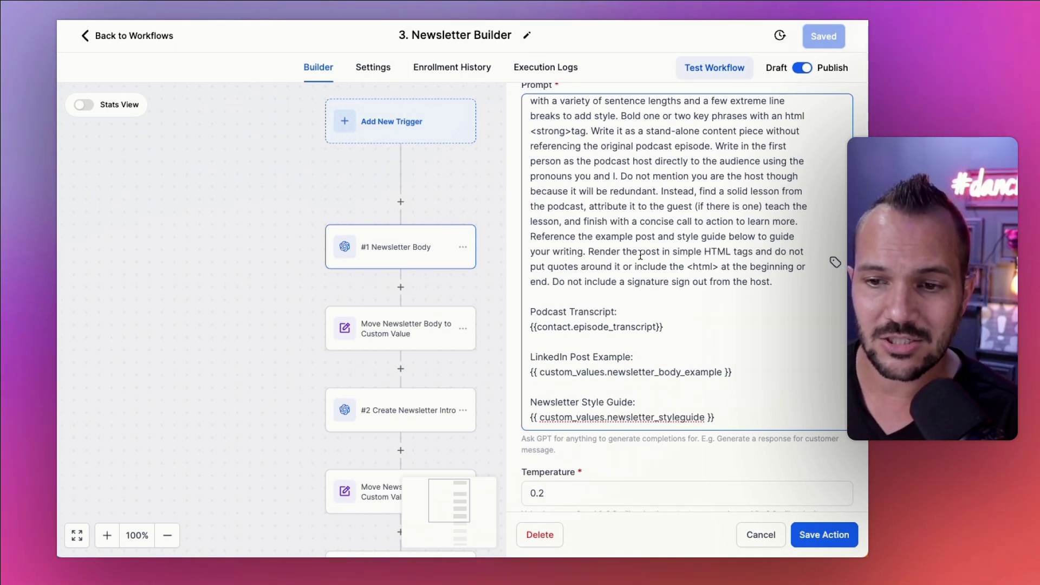
scroll(644, 260, down, 1)
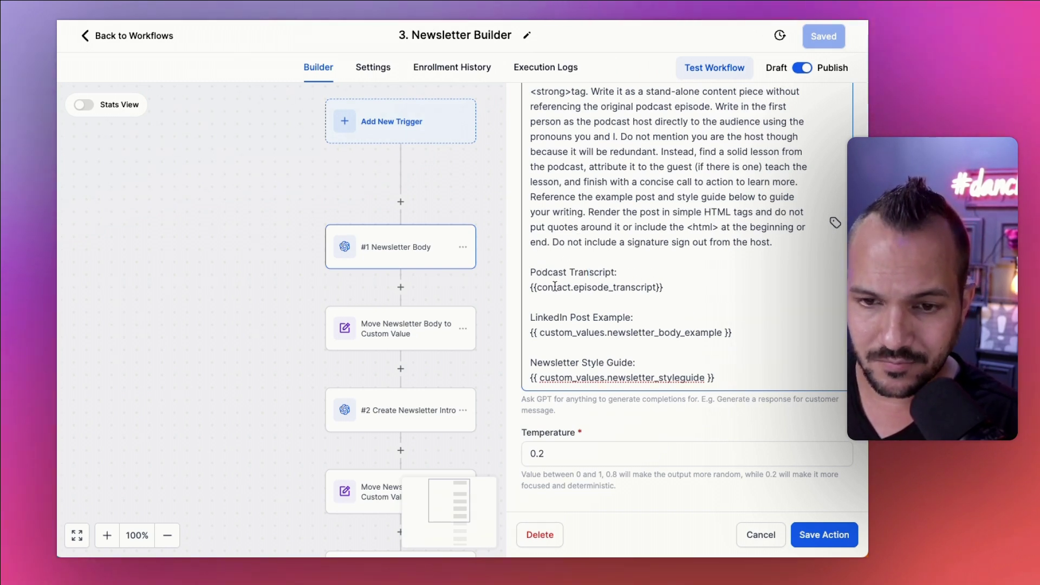
Highlight the podcast transcript placeholder, the word LinkedIn and the newsletter_body_example line in the prompt.
triple_click(657, 289)
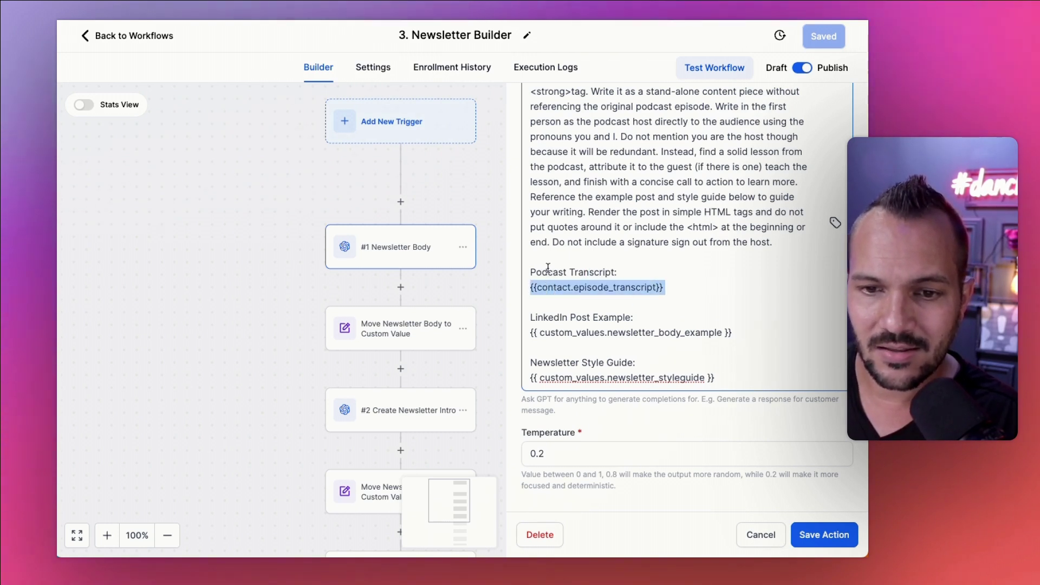
click(535, 288)
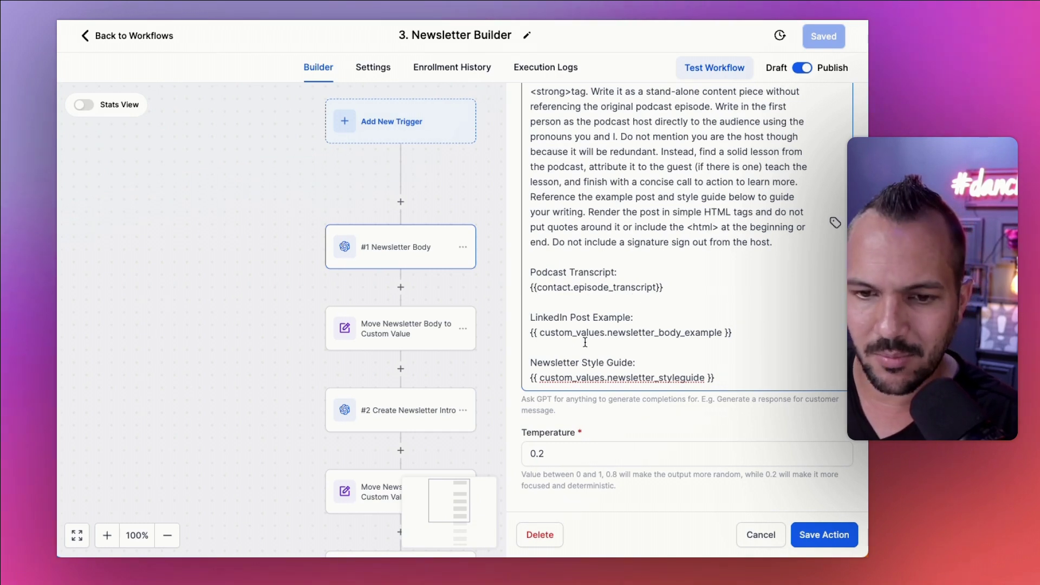
double_click(549, 320)
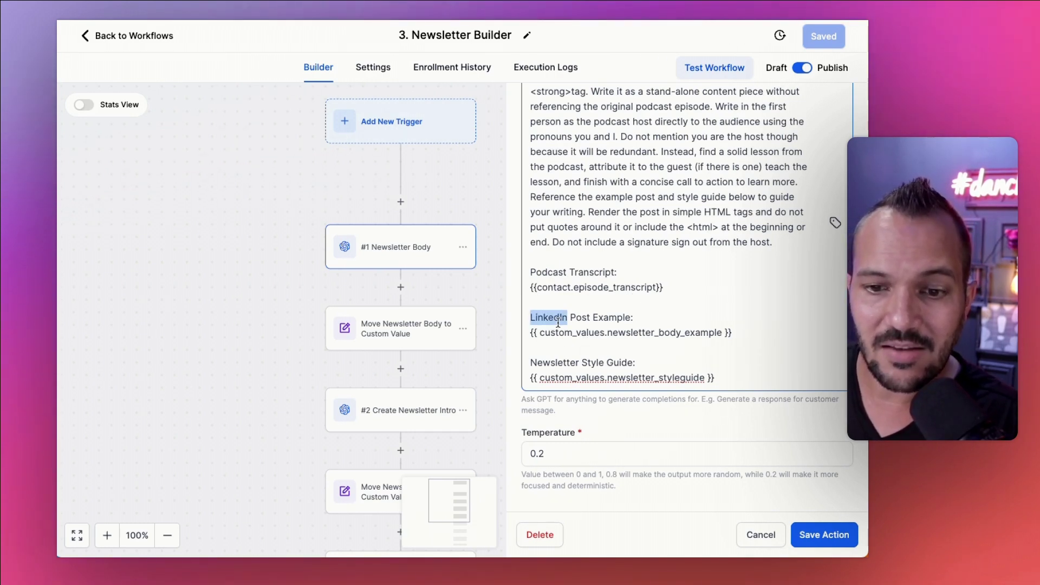
click(664, 321)
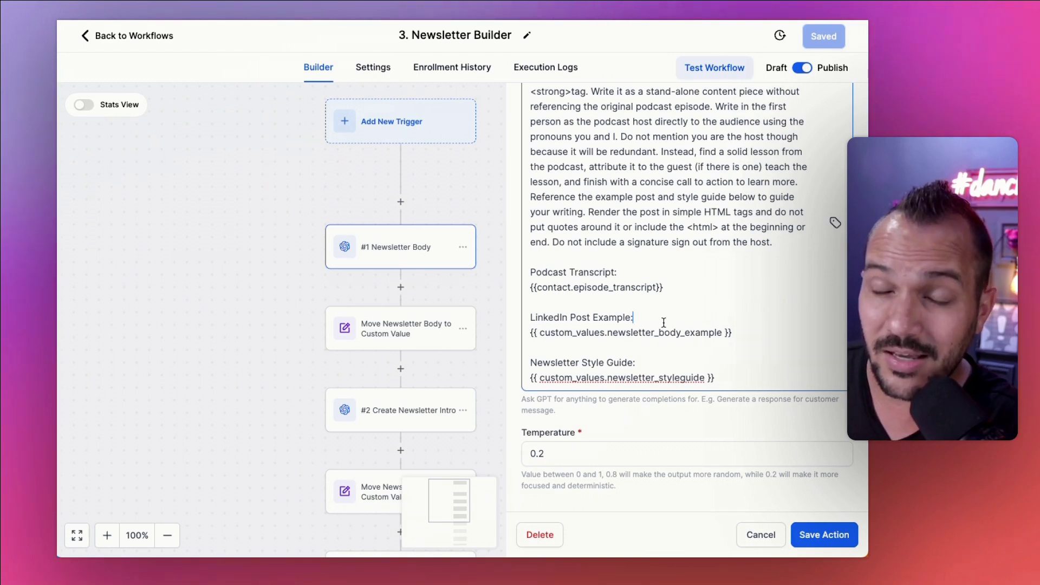
drag(741, 332, 529, 334)
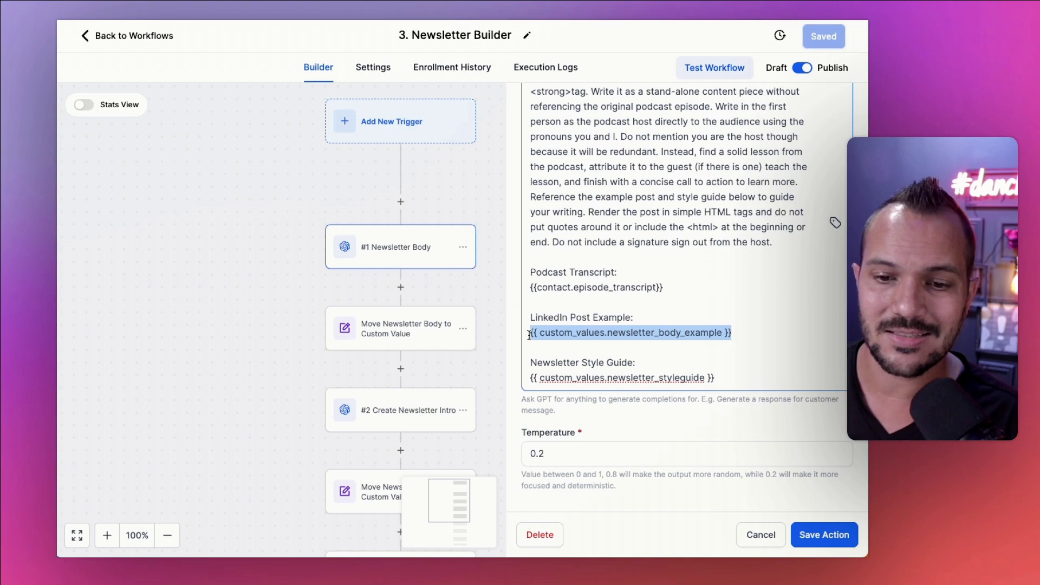
Highlight the Newsletter Style Guide heading and the newsletter_styleguide placeholder line.
triple_click(597, 361)
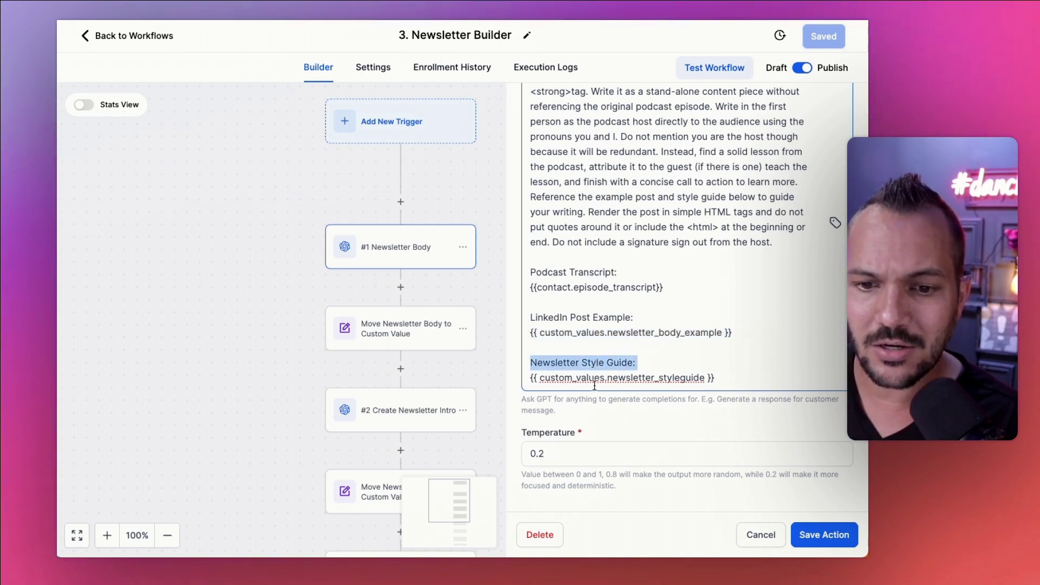
click(752, 377)
drag(753, 378, 519, 381)
click(590, 364)
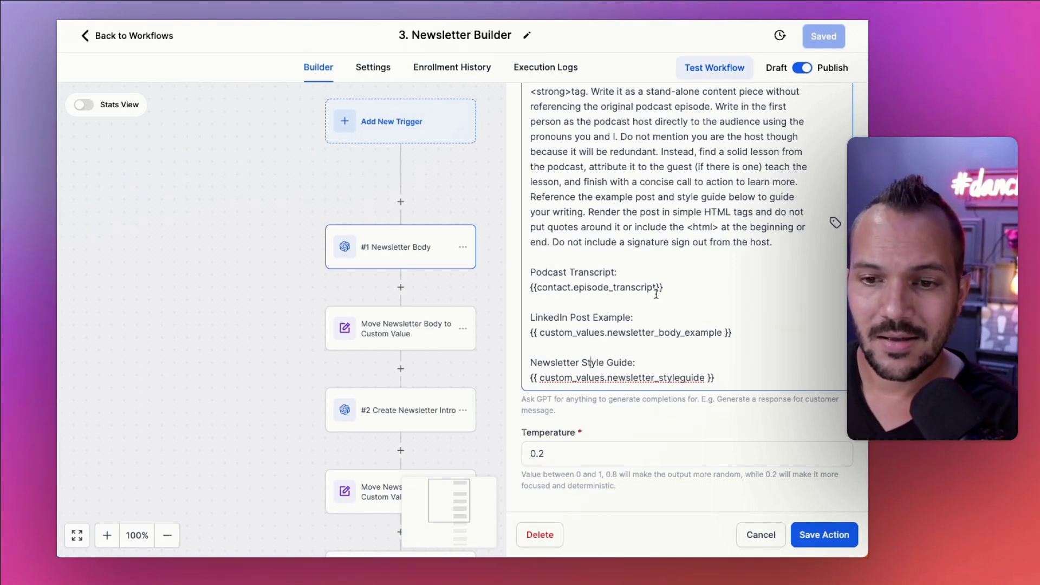
scroll(657, 292, up, 4)
scroll(637, 297, down, 4)
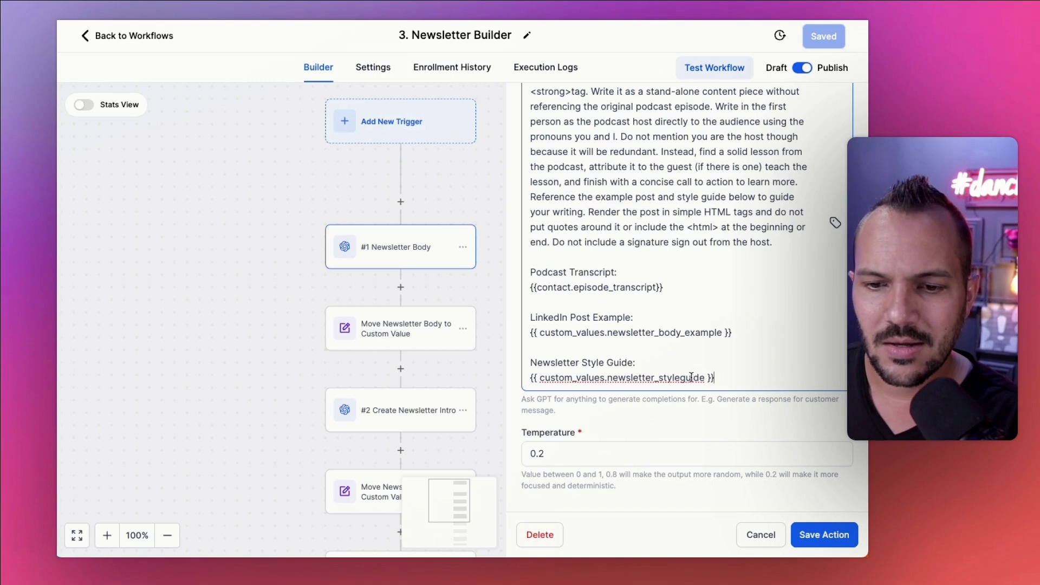
drag(715, 378, 530, 379)
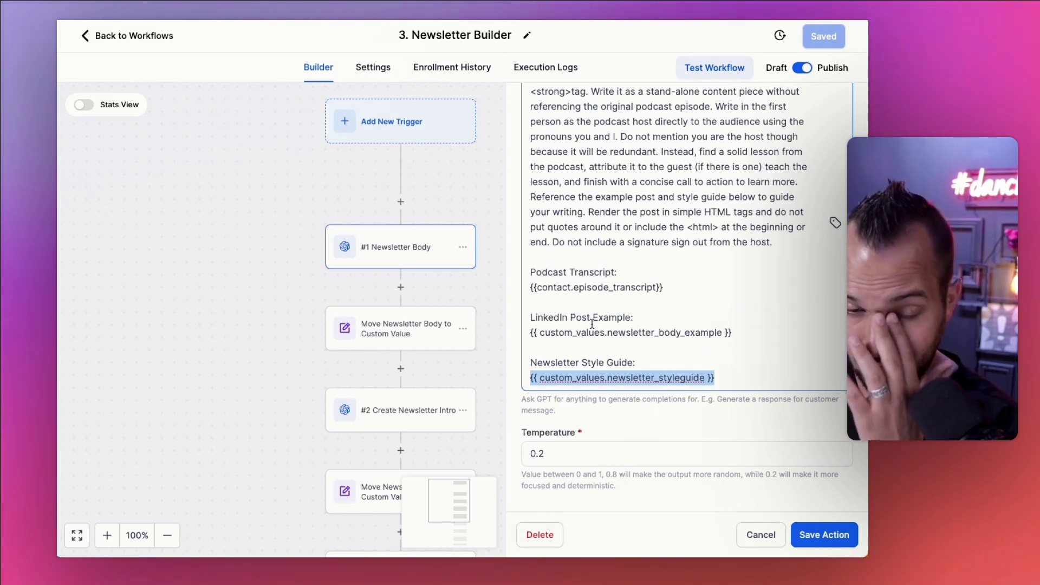
scroll(605, 317, up, 3)
scroll(606, 297, up, 8)
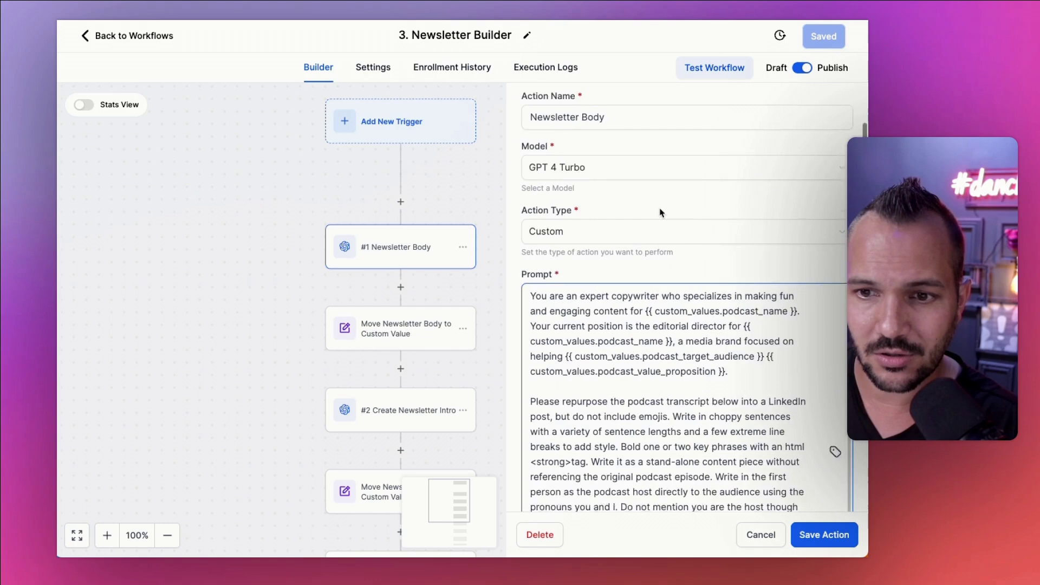
scroll(511, 299, down, 10)
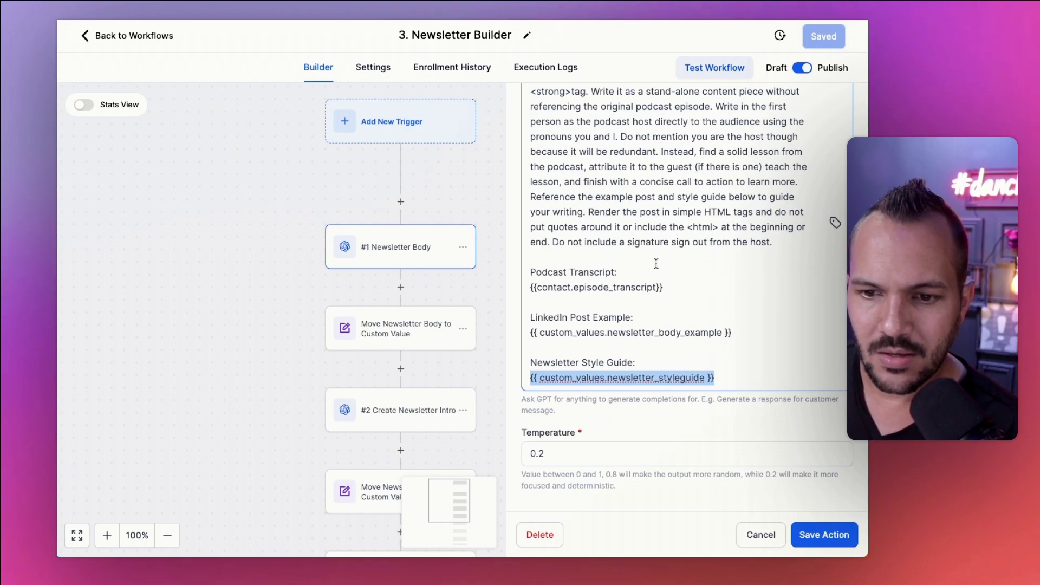
click(776, 544)
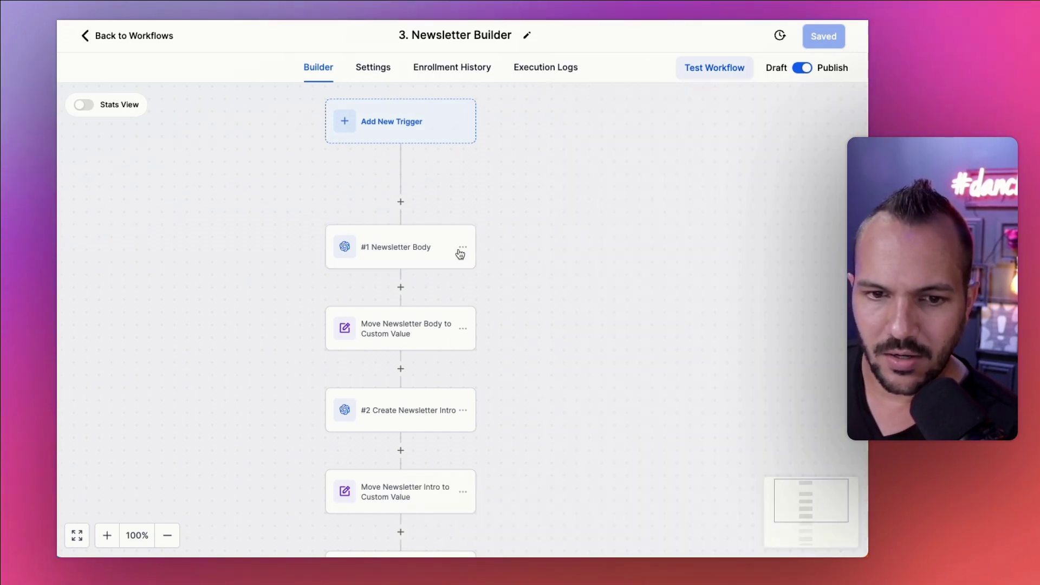
click(431, 255)
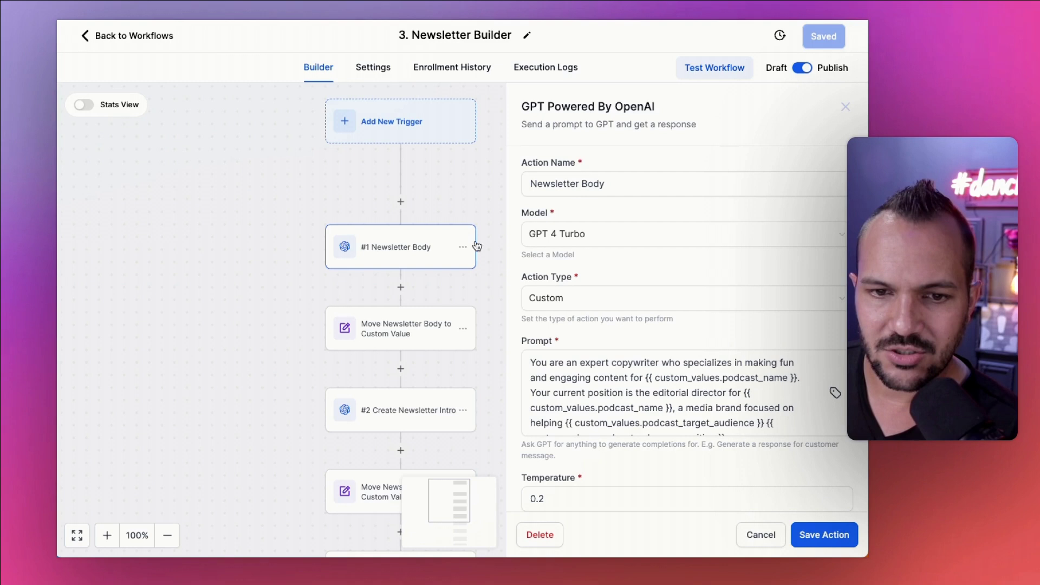
click(432, 335)
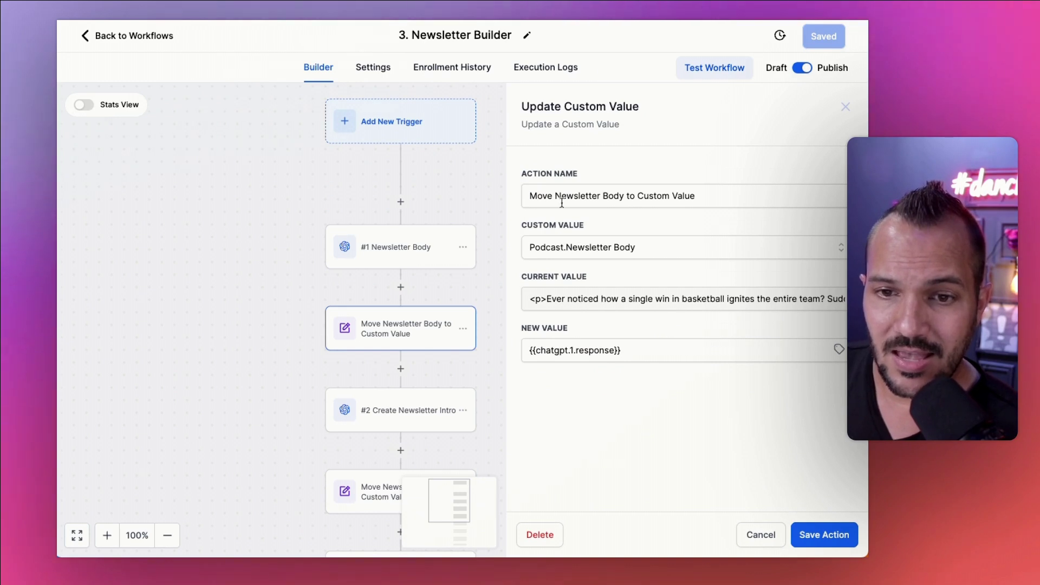
drag(621, 352, 539, 353)
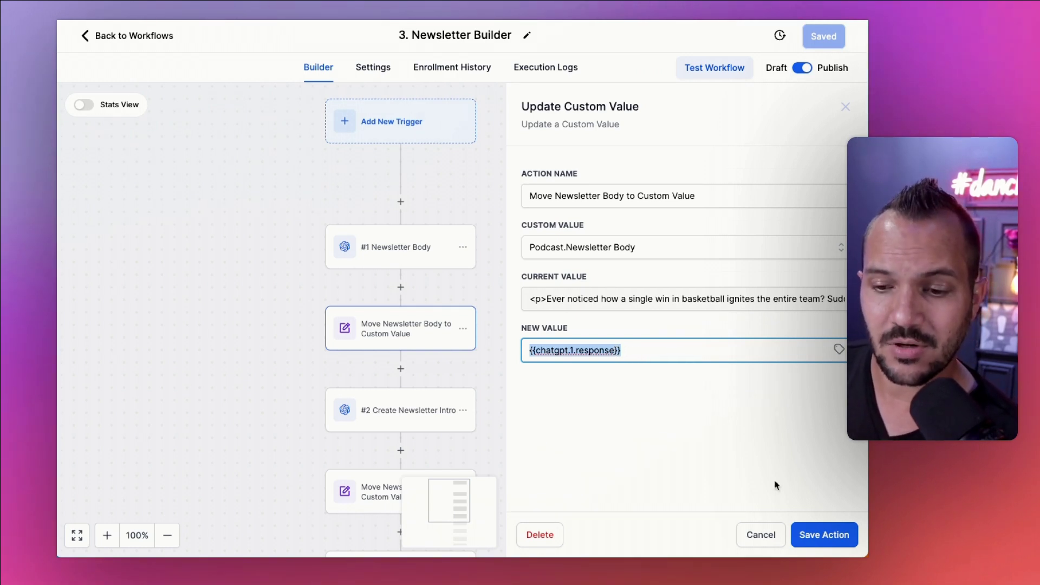
click(761, 535)
scroll(571, 398, down, 1)
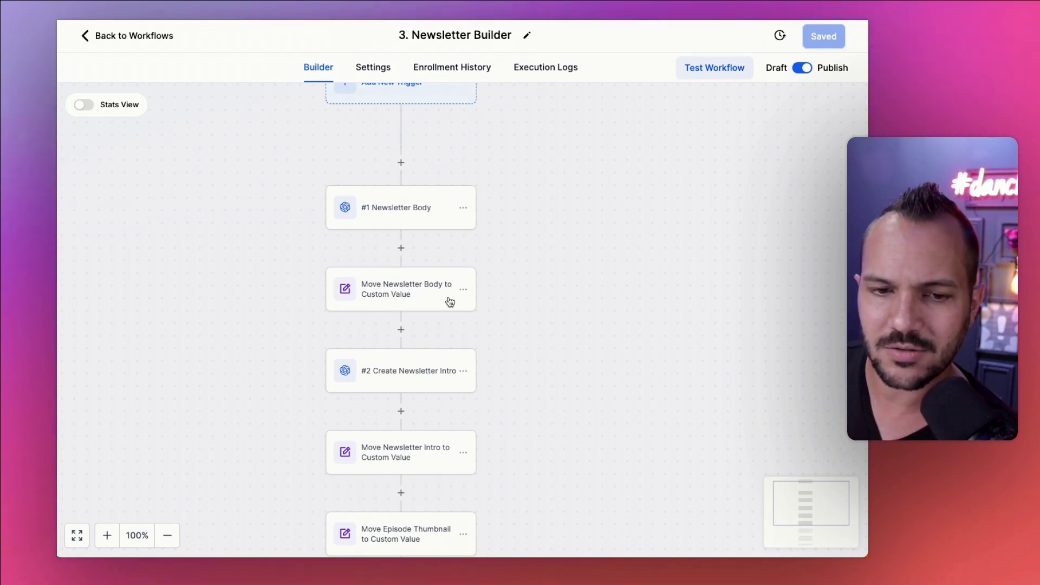
Reopen and close #1 Newsletter Body, then open #2 Create Newsletter Intro's prompt.
click(408, 217)
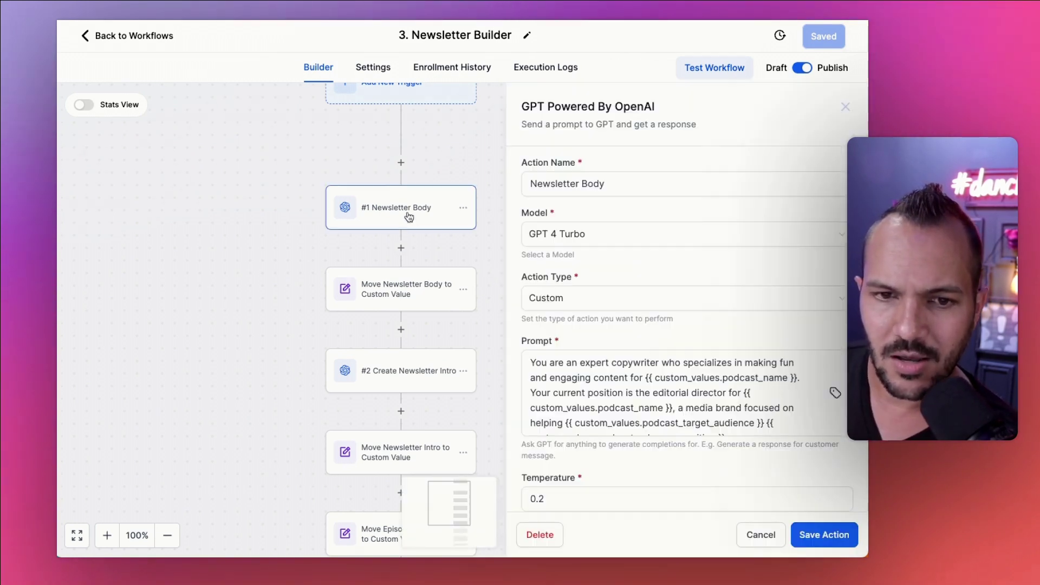
click(759, 534)
click(432, 373)
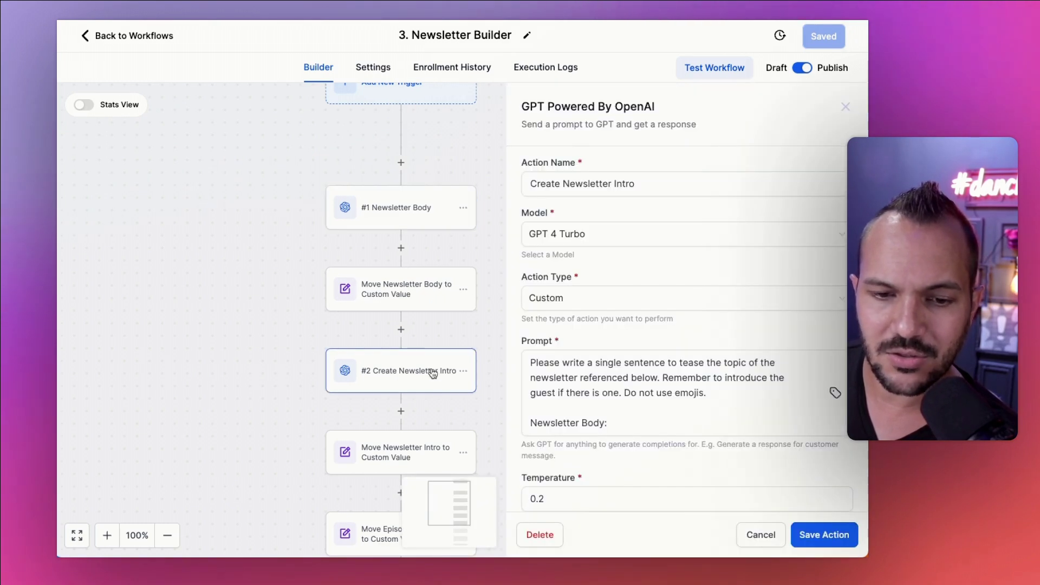
click(750, 404)
Highlight the {{custom_values.newsletter_body}} line in the intro prompt, then close it unsaved.
scroll(750, 404, down, 2)
triple_click(633, 413)
key(super+c)
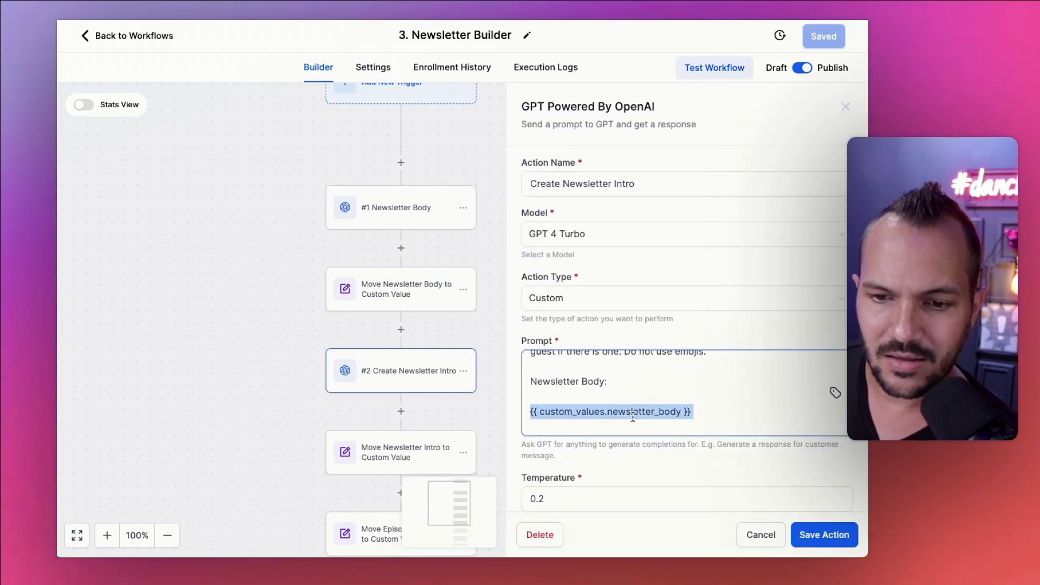
scroll(584, 399, up, 2)
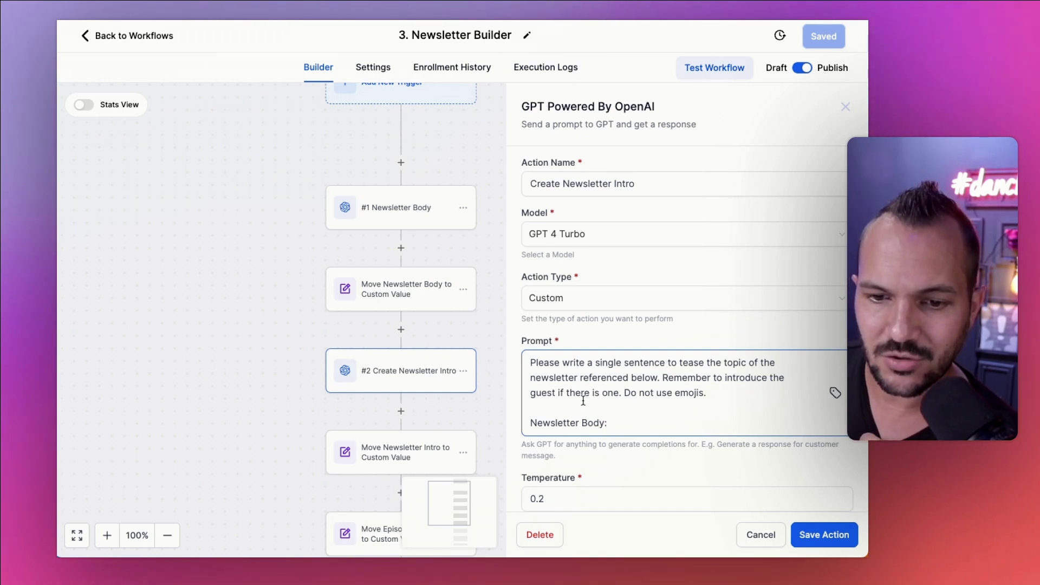
key(super+v)
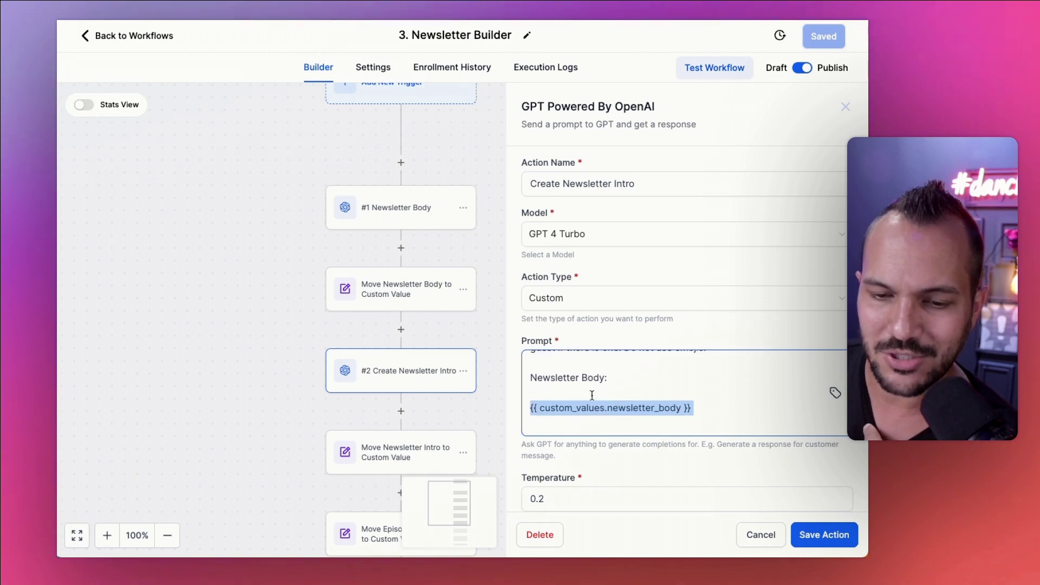
triple_click(592, 407)
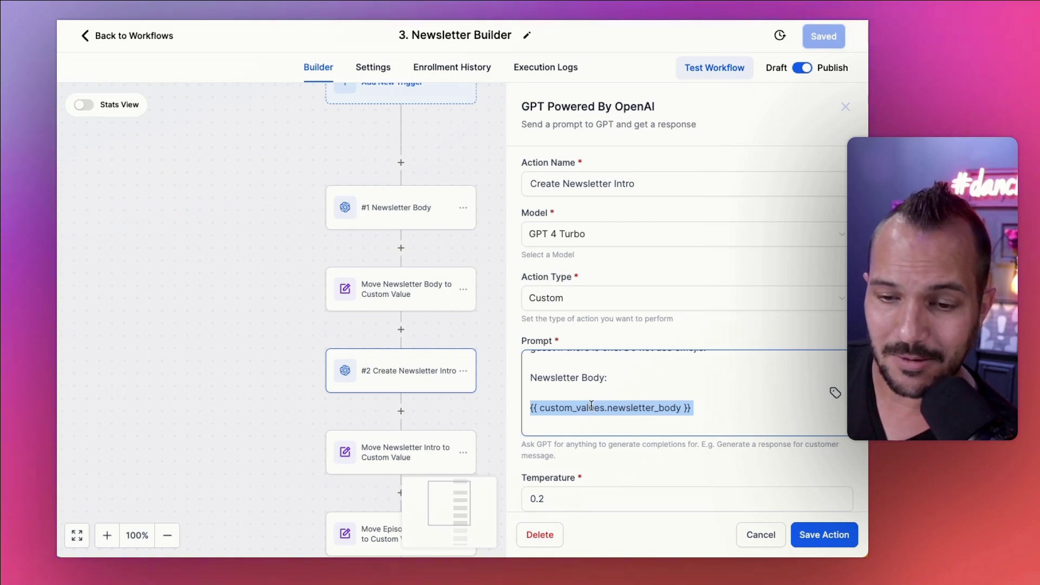
scroll(592, 398, up, 5)
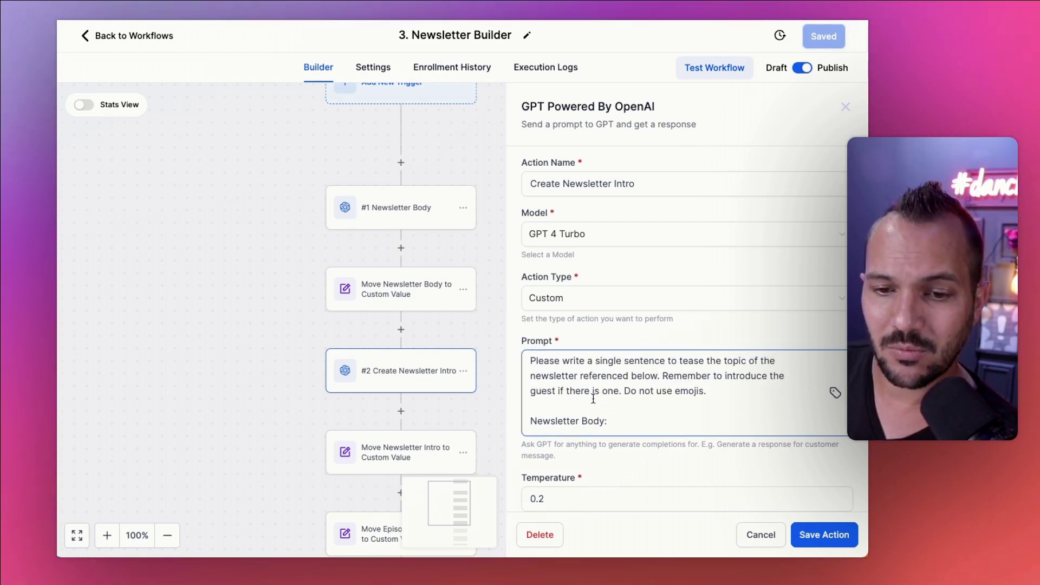
click(761, 535)
scroll(507, 379, down, 2)
scroll(462, 348, down, 3)
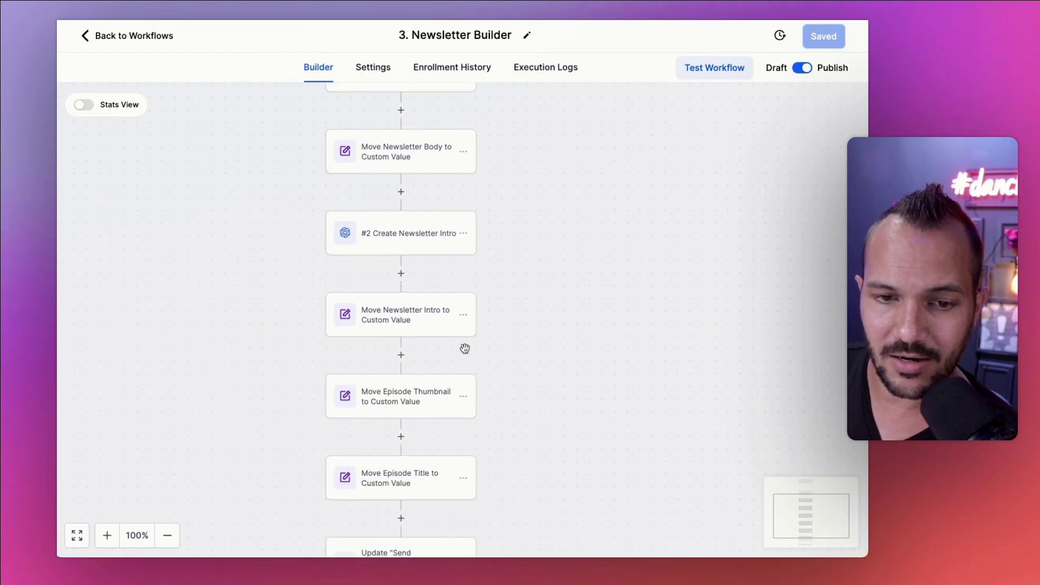
Inspect the Move Newsletter Intro and Move Episode Thumbnail step values, closing without changes.
click(429, 327)
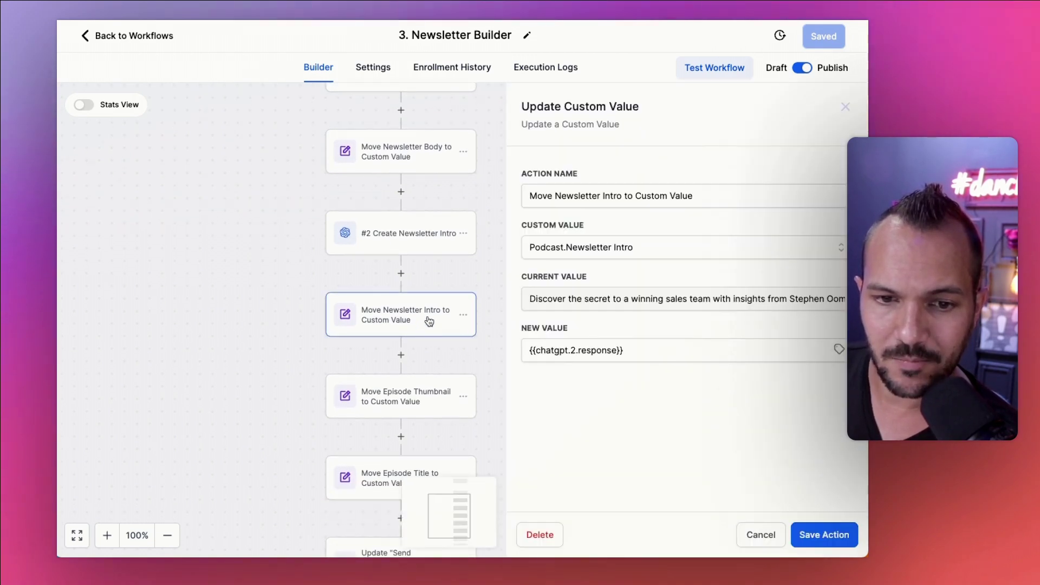
click(415, 391)
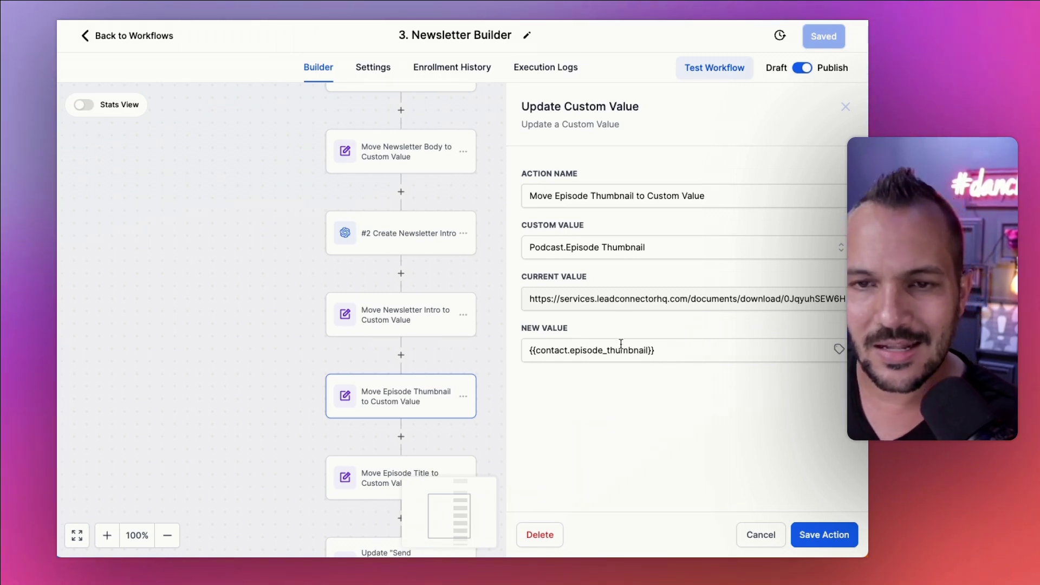
click(767, 536)
Scroll to the workflow's END and go back to the Podcast workflow list.
scroll(499, 401, down, 2)
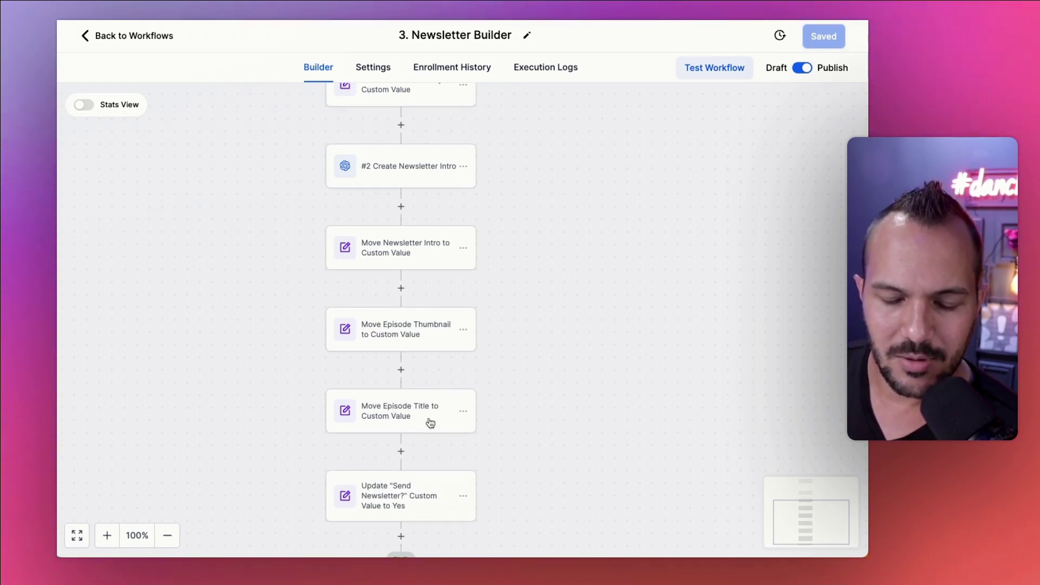
scroll(522, 464, down, 2)
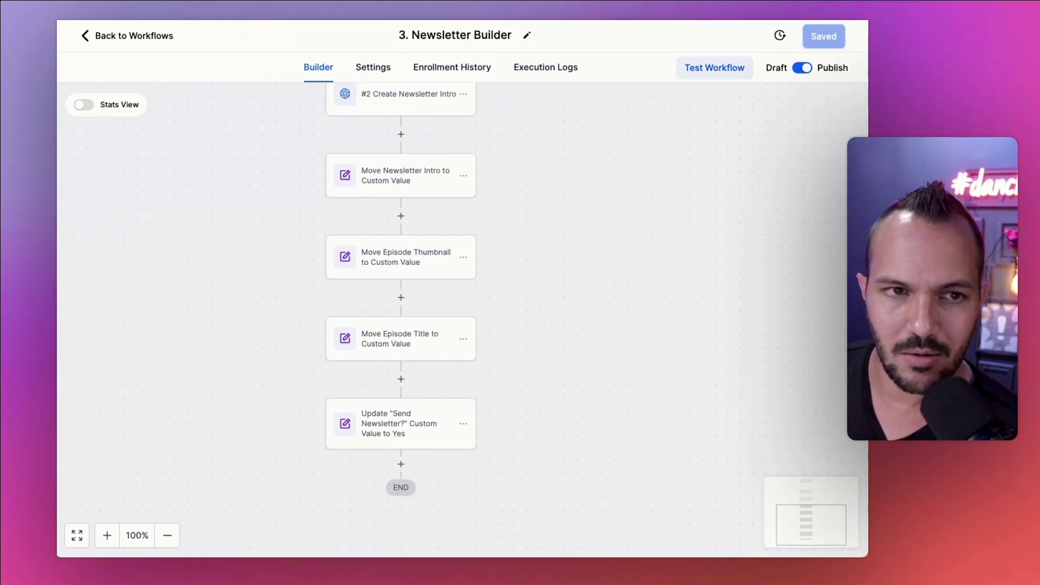
click(157, 38)
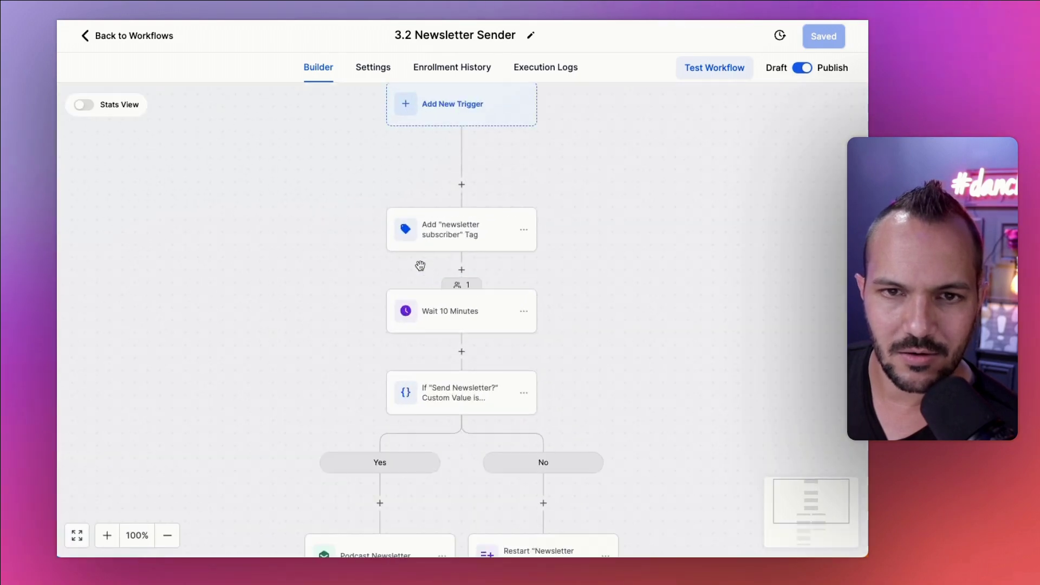
Open the Podcast Newsletter email step in 3.2 Newsletter Sender and launch its template editor.
scroll(361, 341, down, 5)
scroll(361, 343, down, 1)
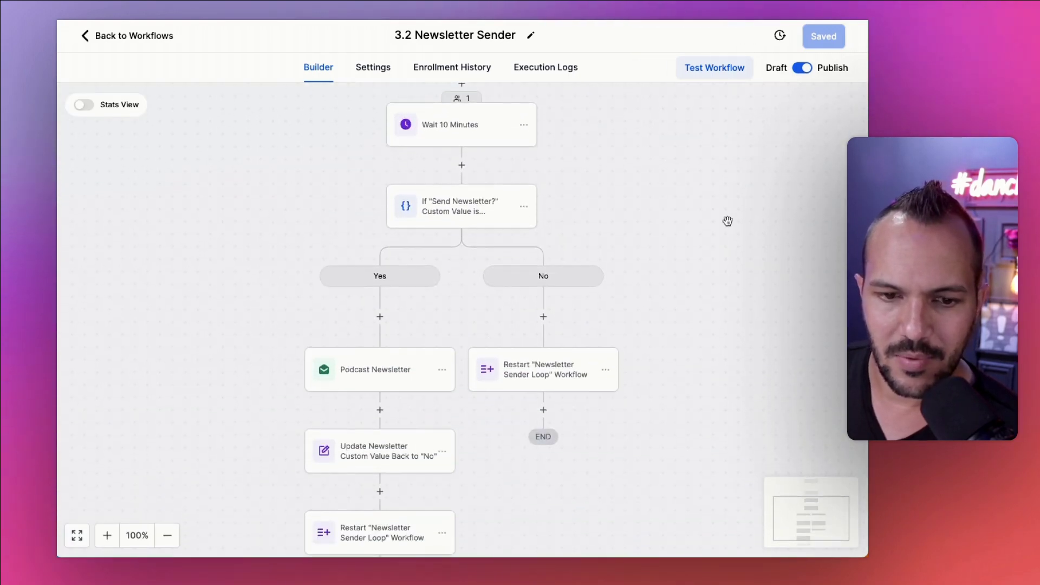
scroll(443, 467, down, 2)
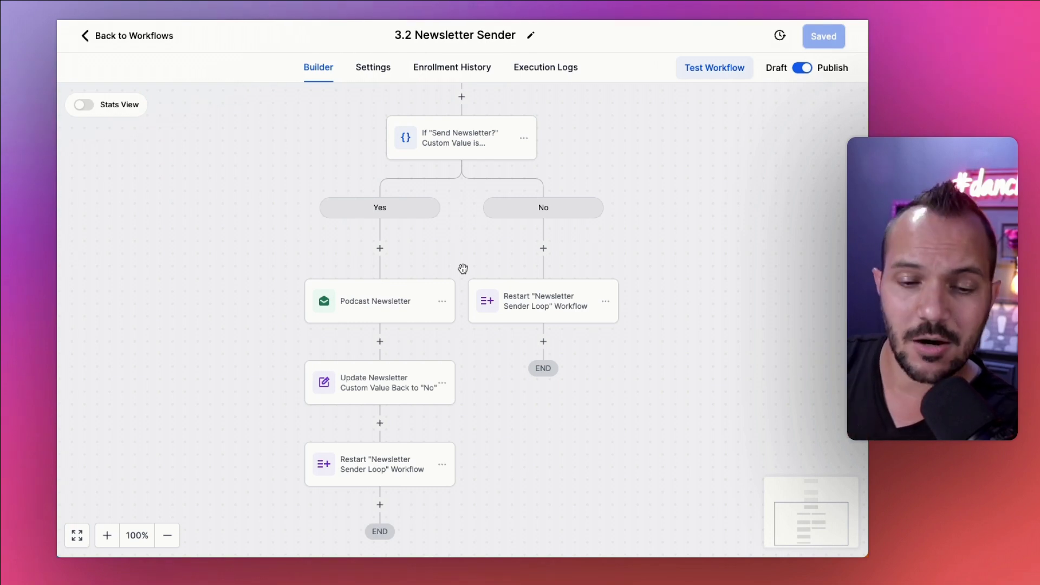
click(372, 305)
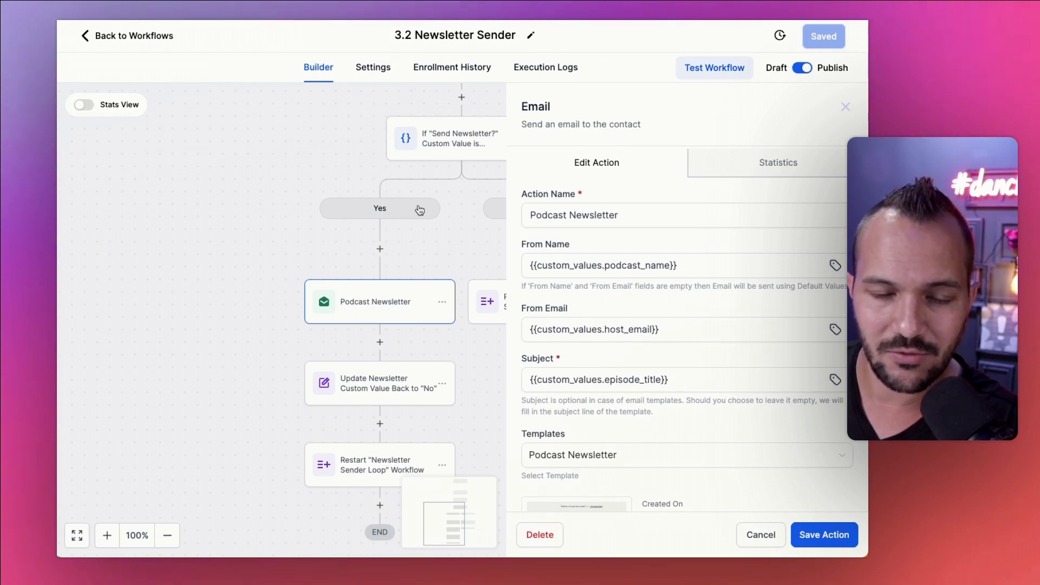
scroll(468, 105, up, 1)
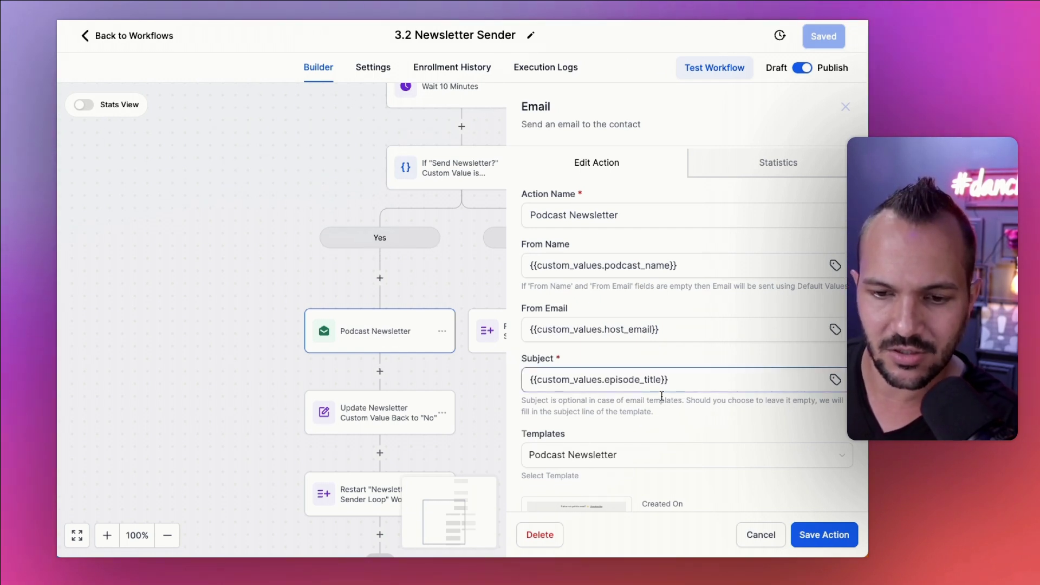
scroll(657, 401, down, 1)
scroll(657, 400, down, 3)
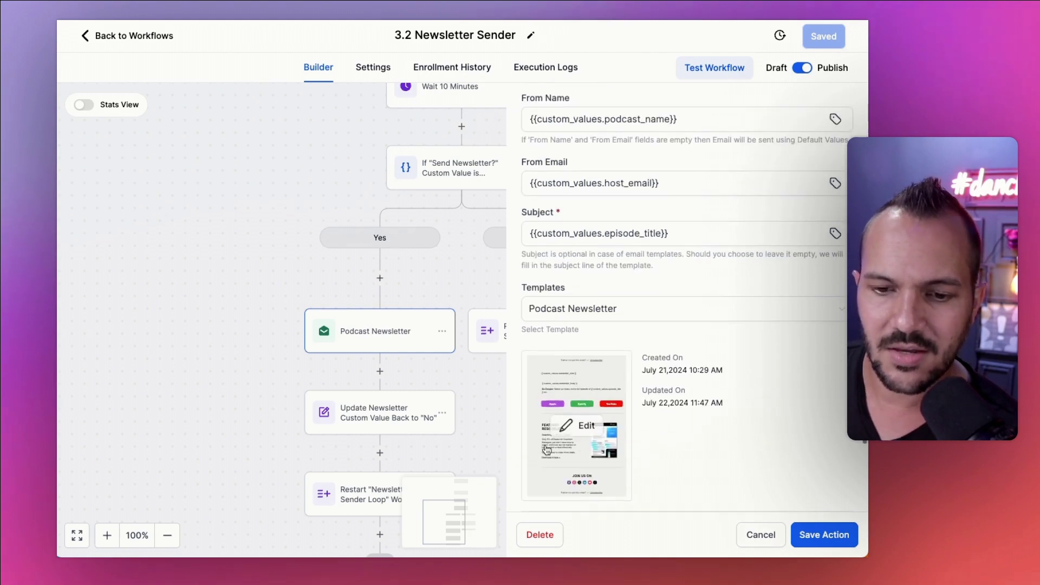
click(574, 433)
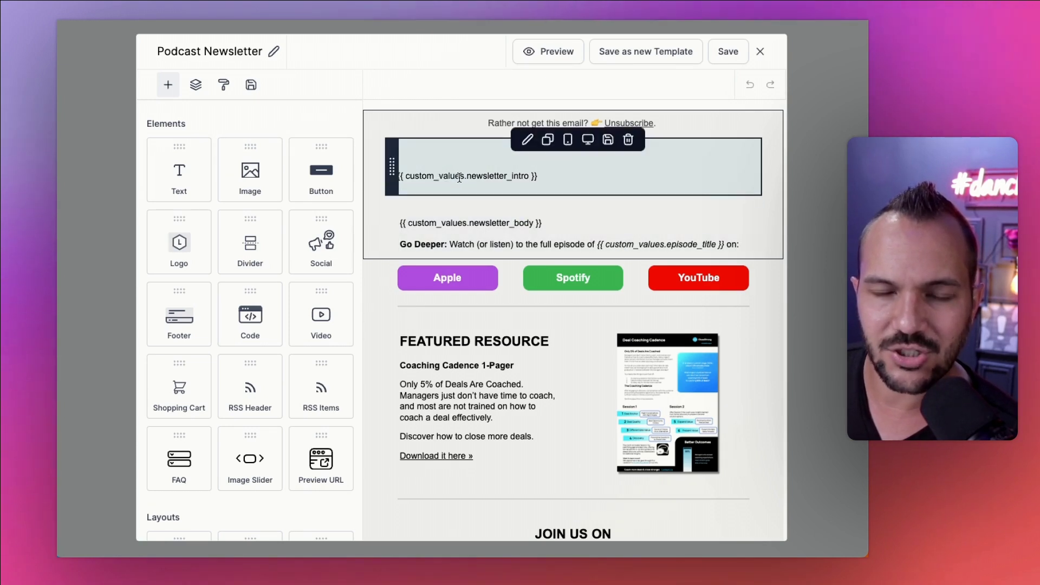
double_click(492, 176)
triple_click(491, 177)
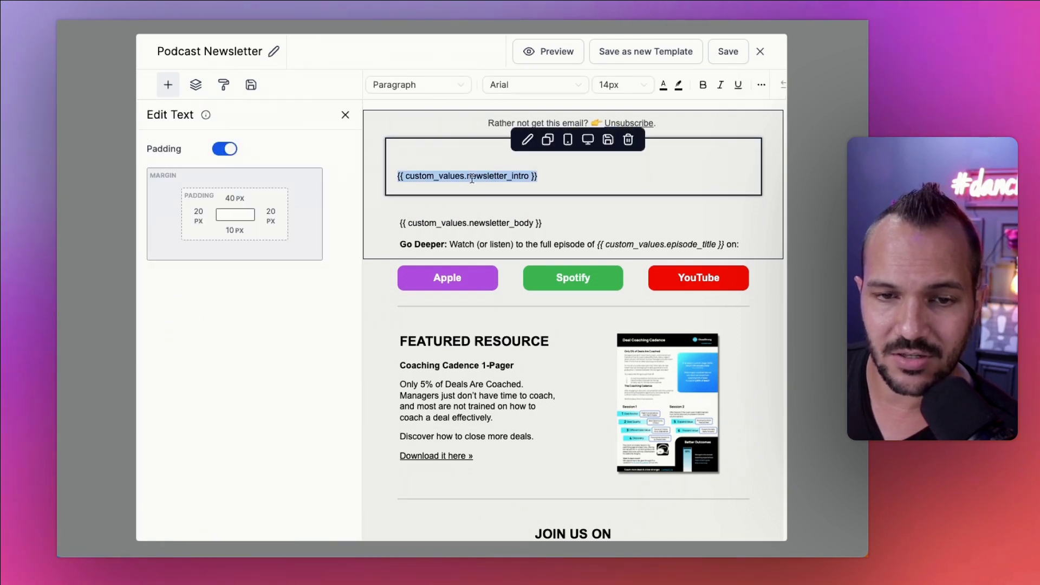
click(546, 176)
click(463, 226)
double_click(464, 227)
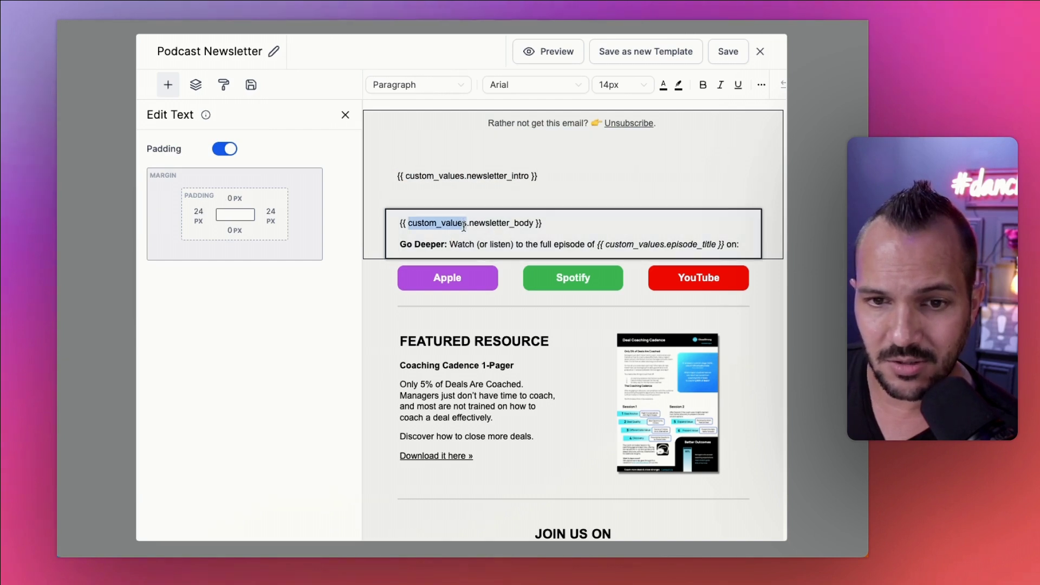
triple_click(463, 226)
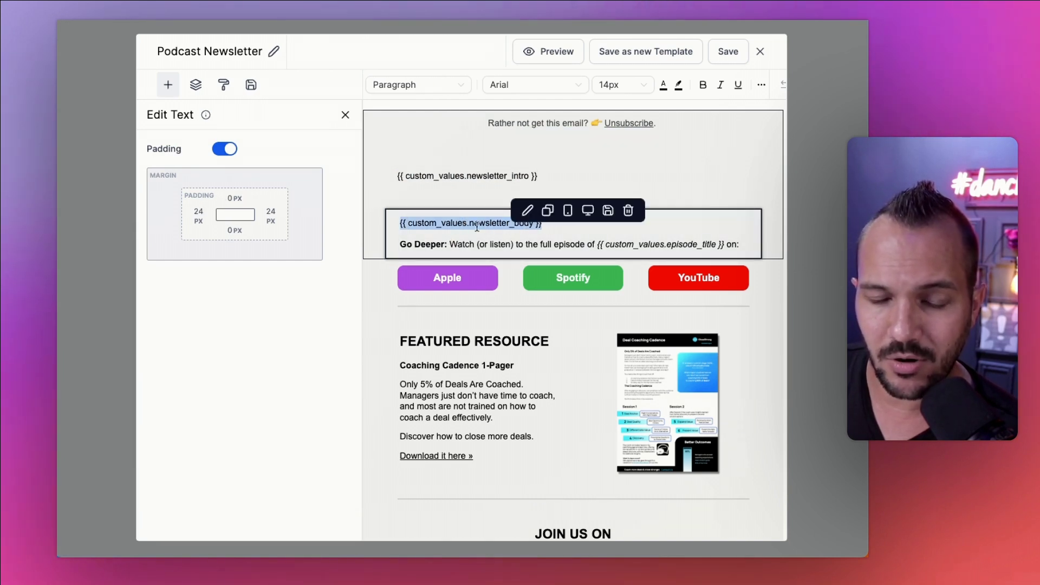
click(457, 206)
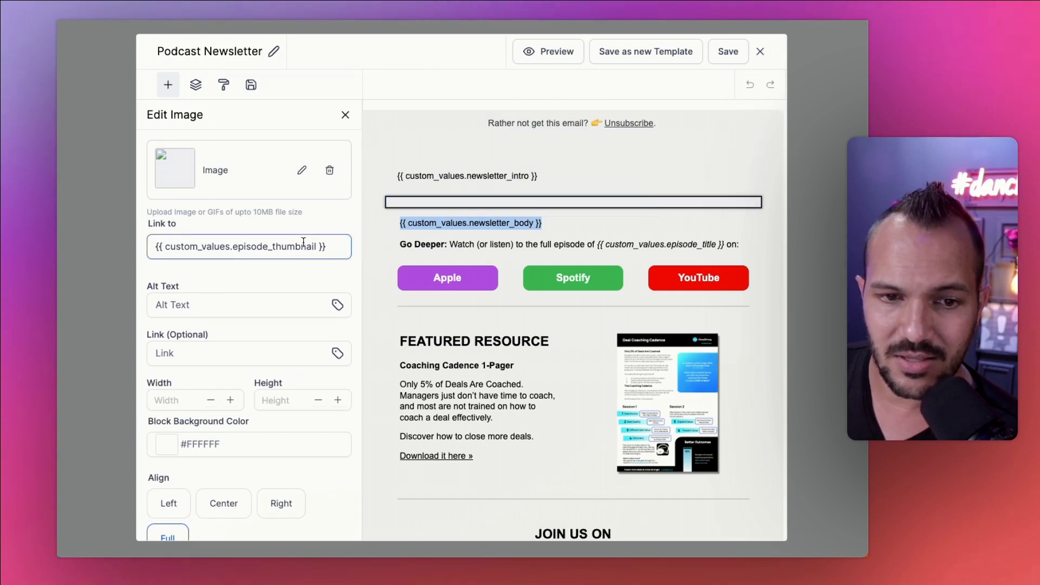
triple_click(320, 250)
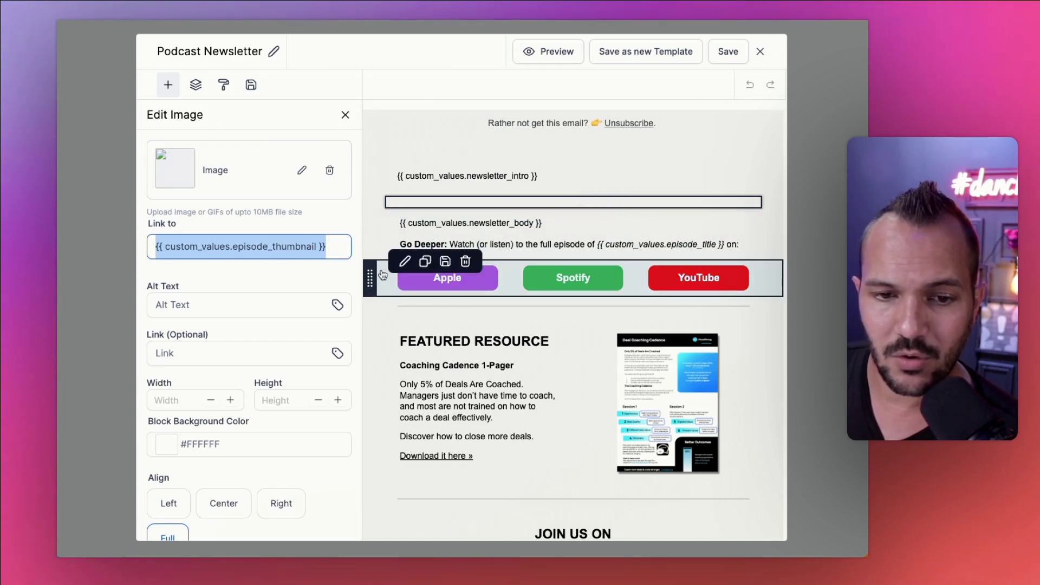
click(384, 286)
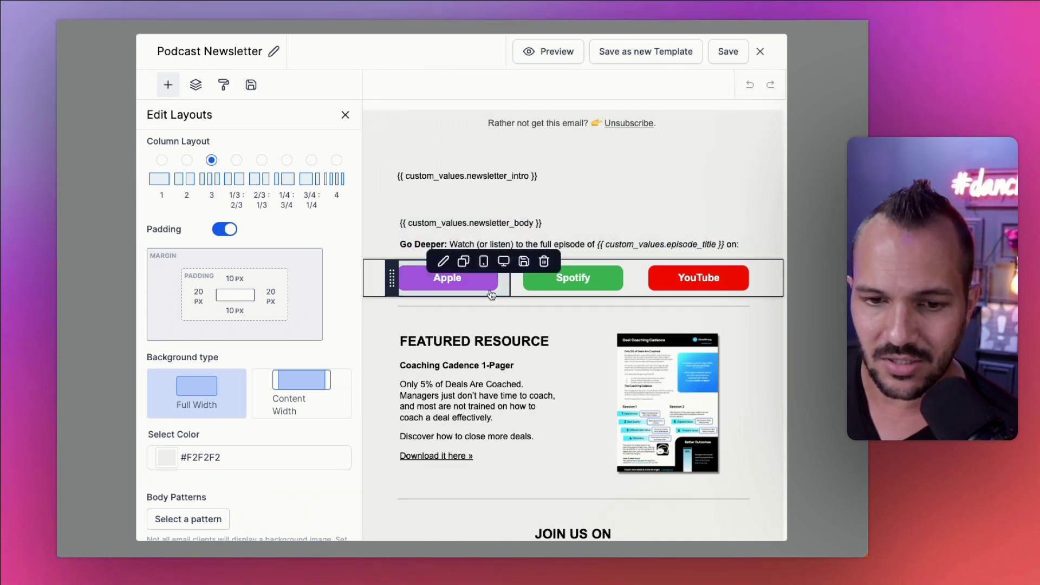
scroll(534, 329, down, 1)
scroll(534, 329, down, 1)
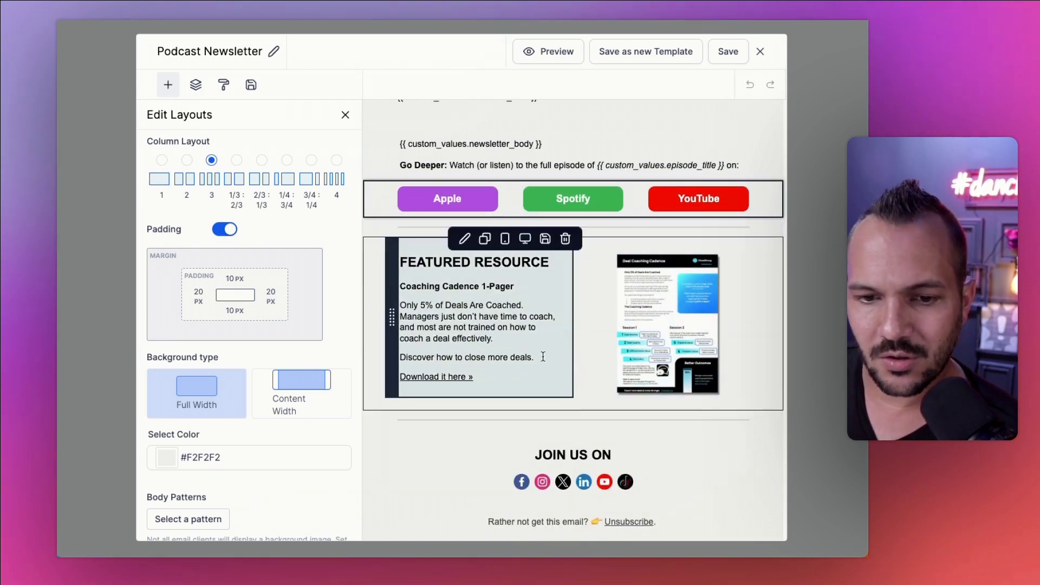
scroll(557, 368, down, 2)
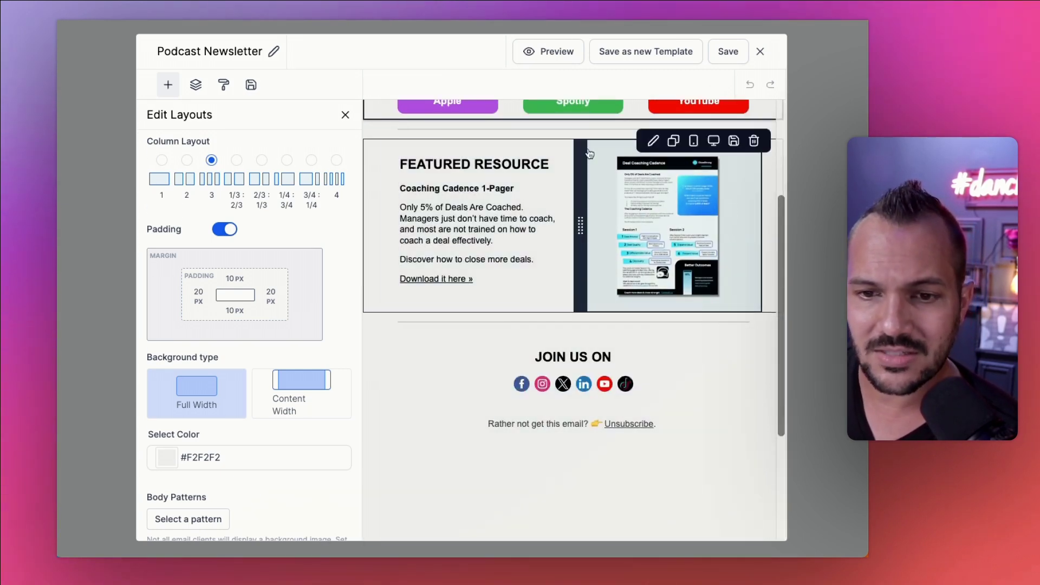
scroll(633, 328, up, 3)
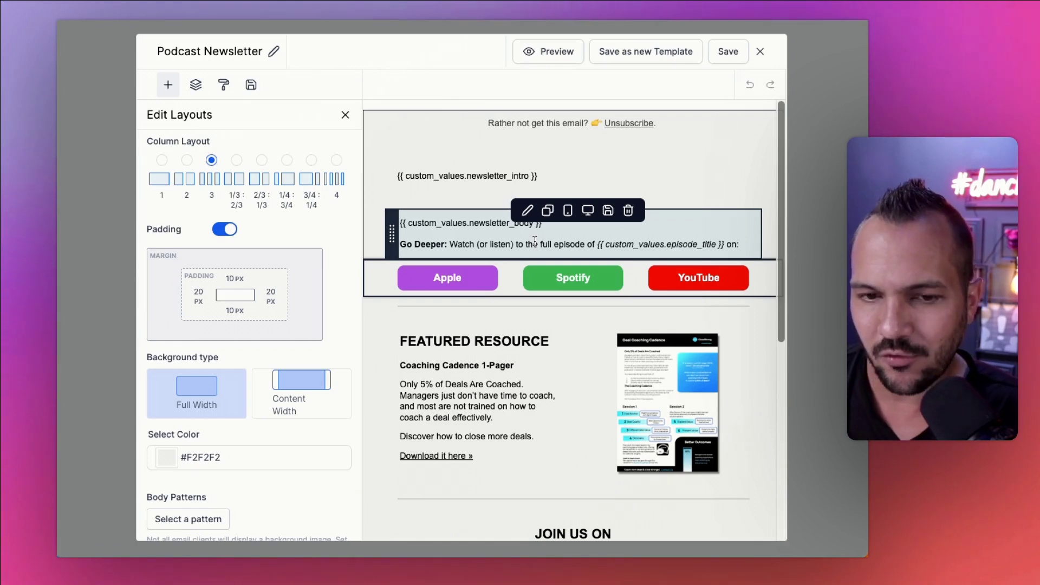
Select the intro and body text blocks to reveal their newsletter_intro and newsletter_body placeholders.
triple_click(470, 176)
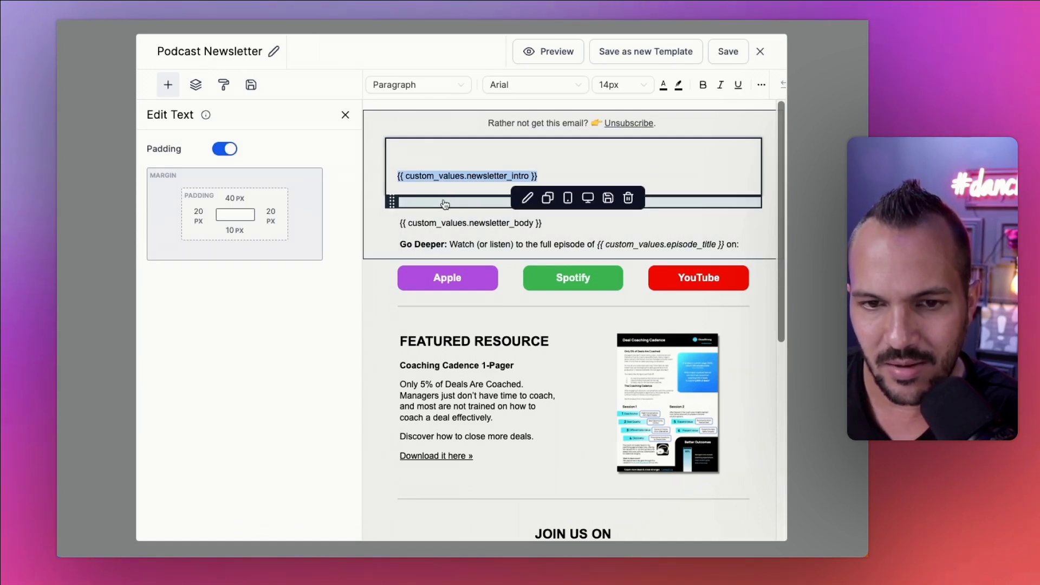
click(445, 222)
triple_click(445, 222)
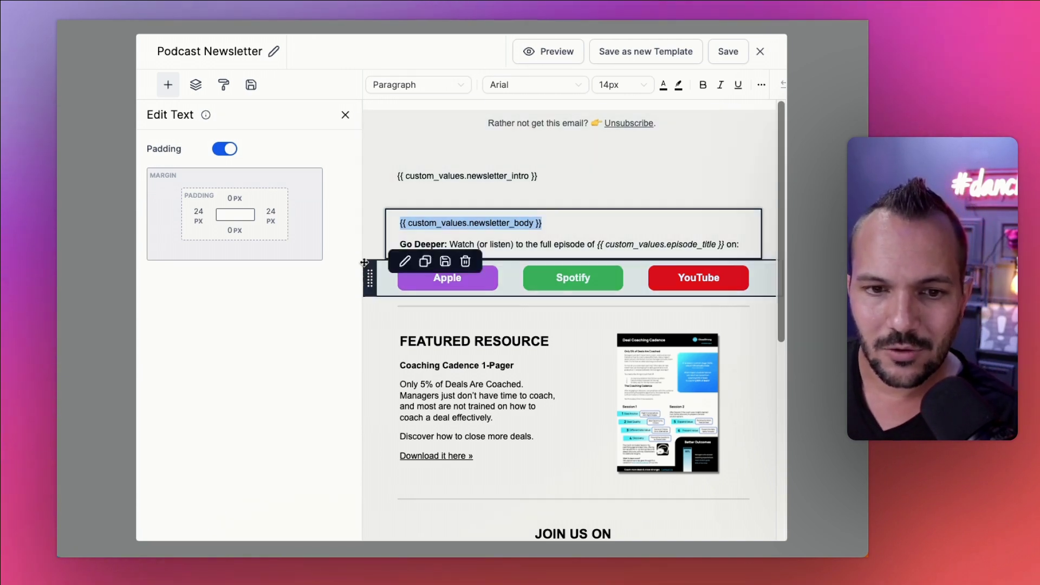
click(462, 170)
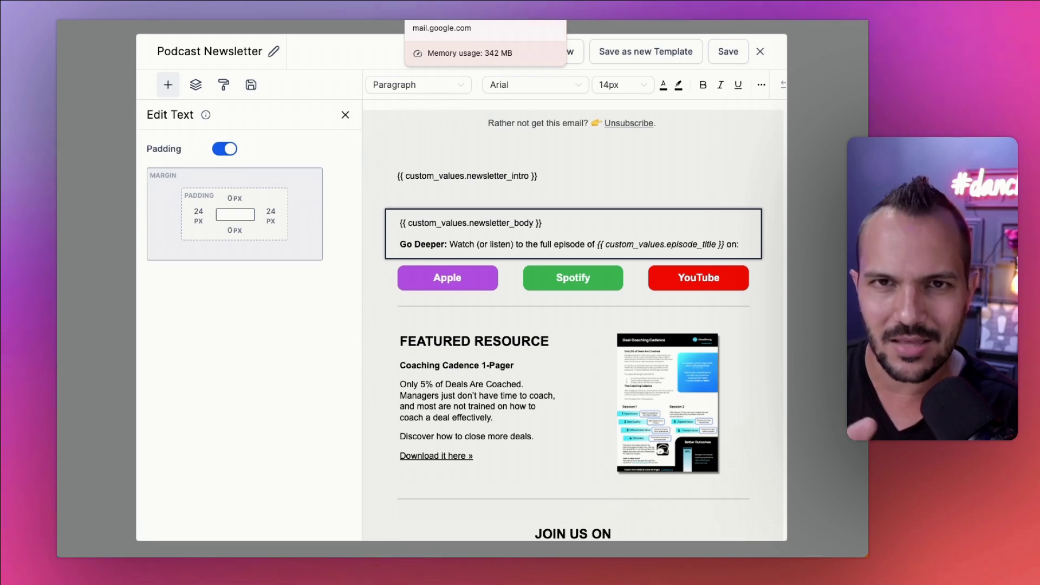
click(449, 13)
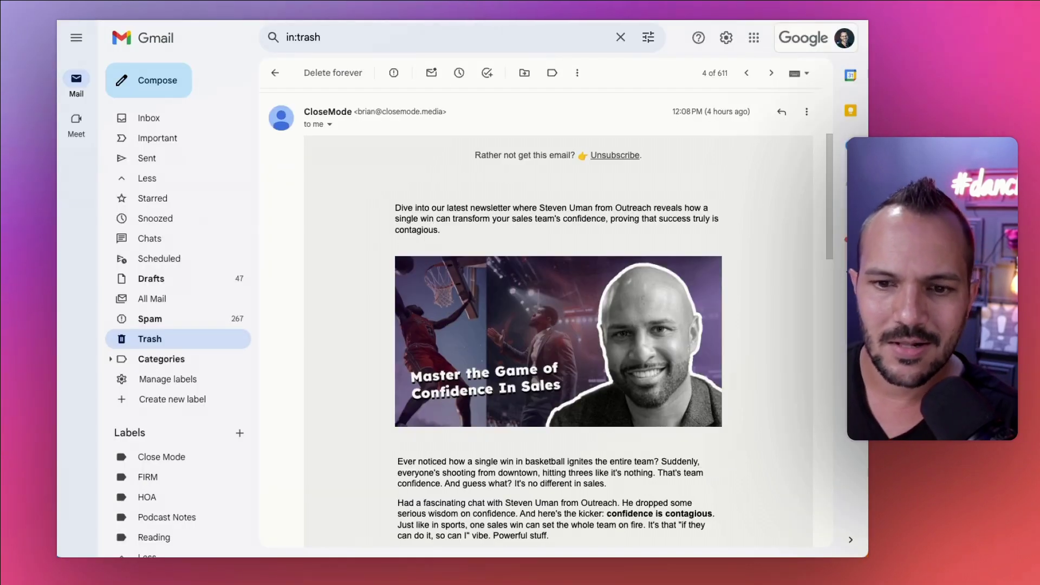
scroll(378, 352, down, 1)
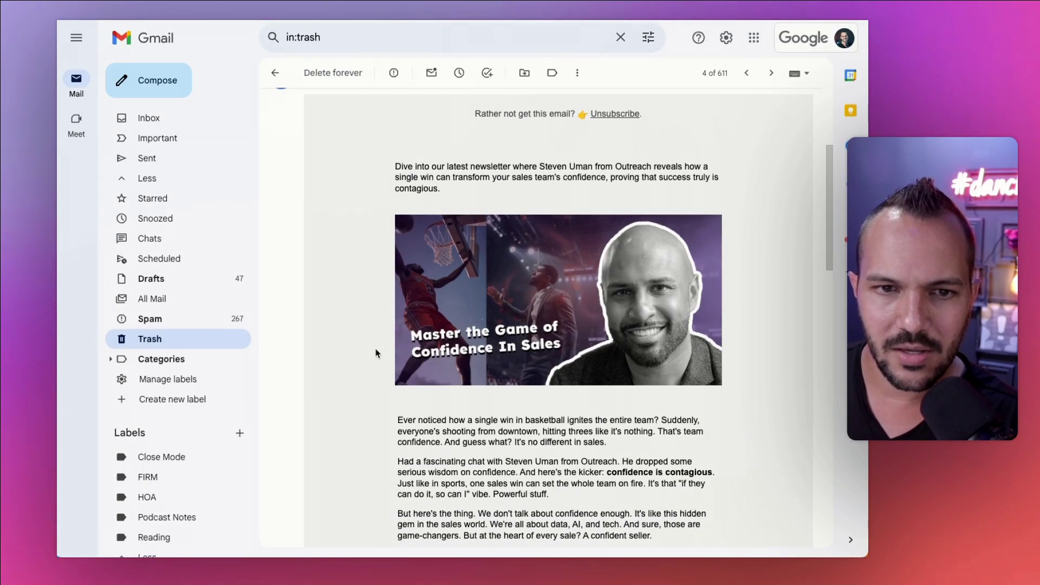
drag(458, 195, 397, 171)
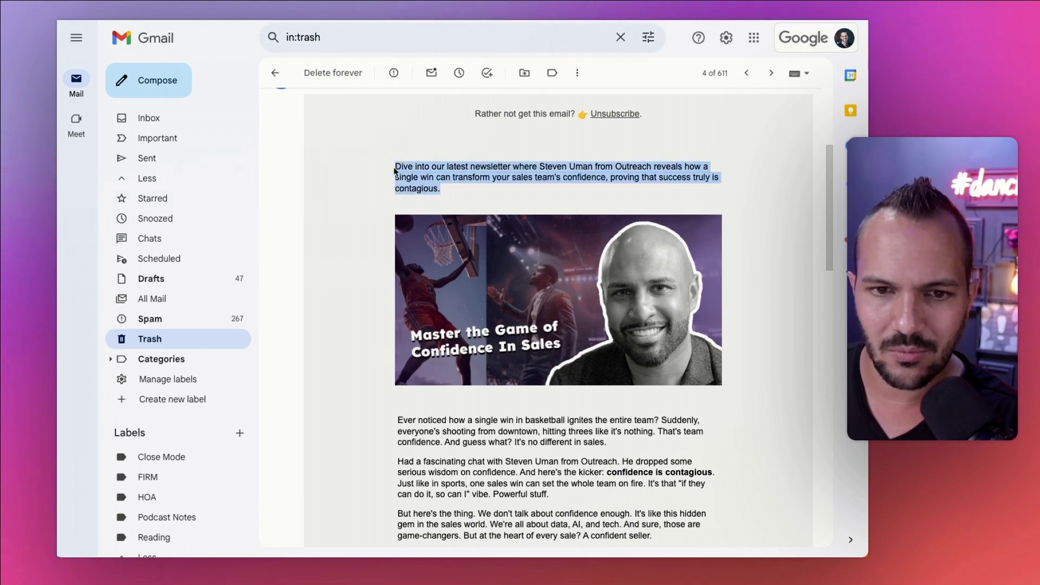
click(423, 225)
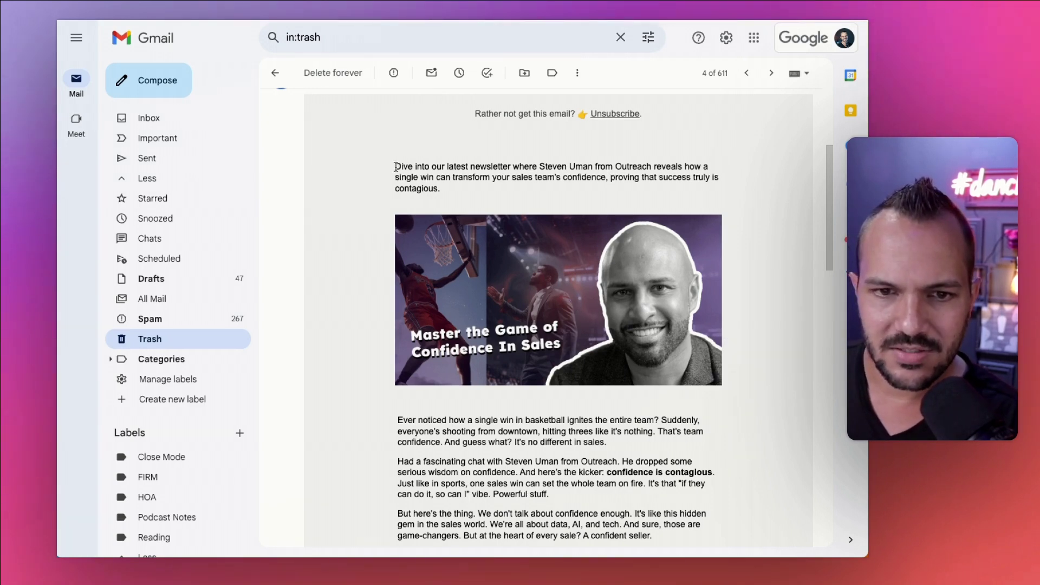
drag(396, 166, 450, 198)
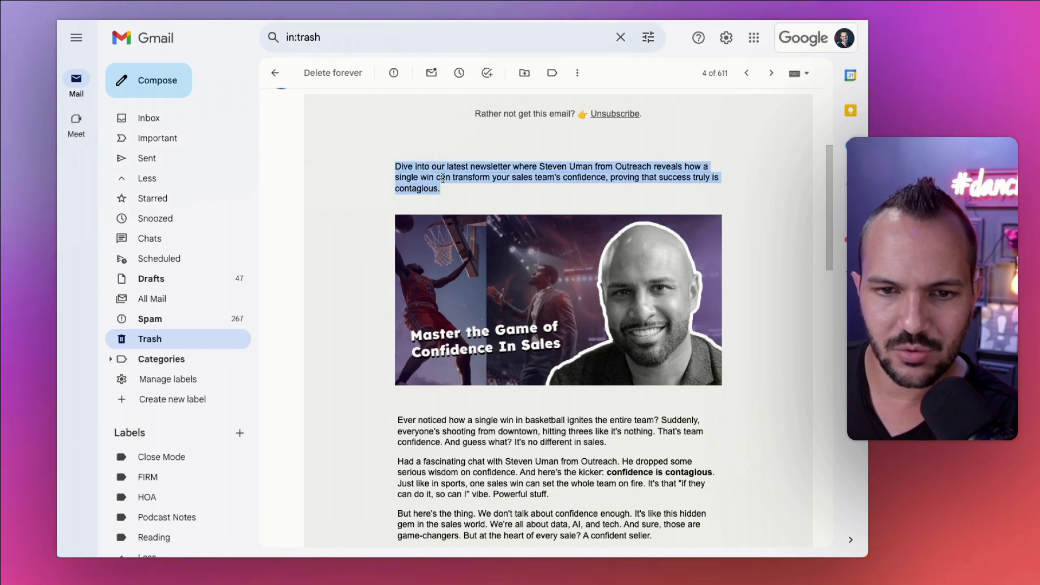
scroll(466, 427, down, 2)
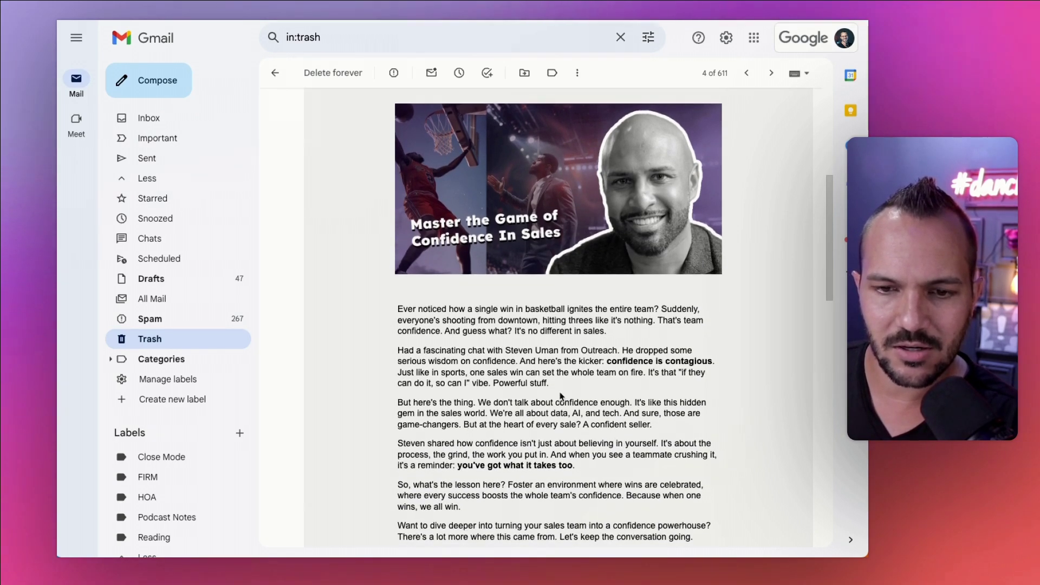
scroll(561, 396, up, 2)
click(469, 159)
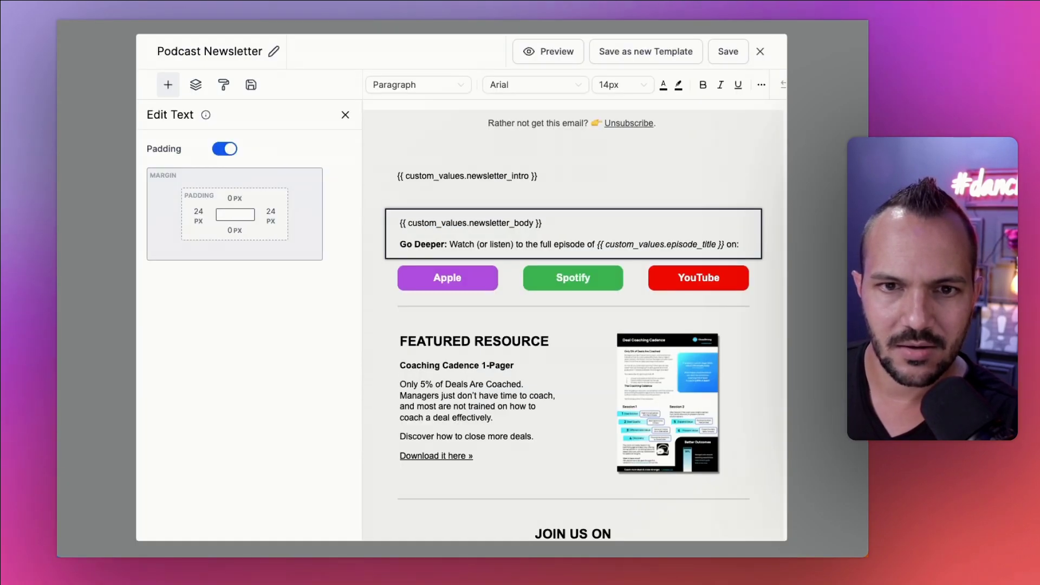
click(455, 163)
triple_click(449, 175)
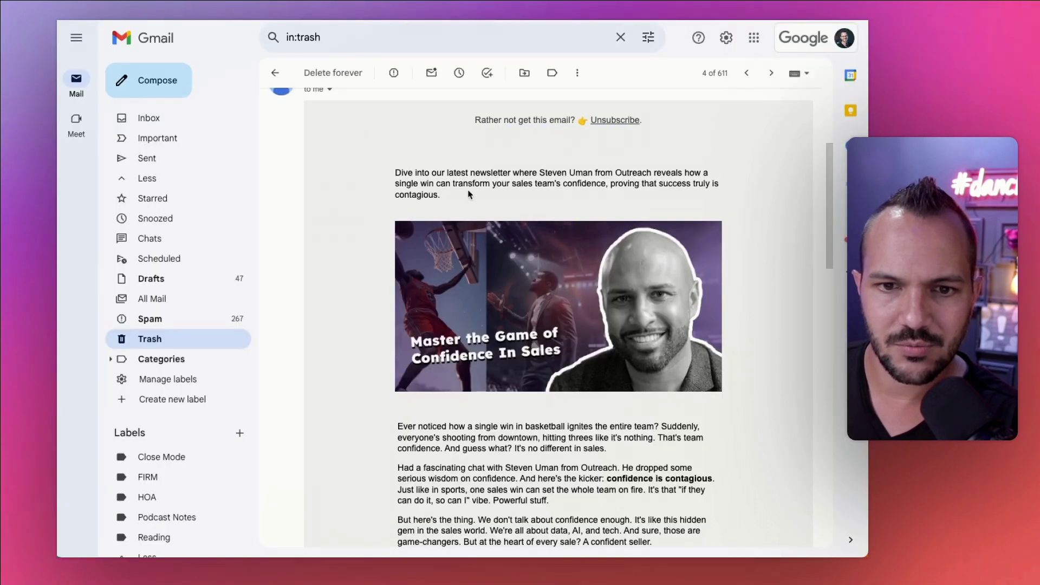
triple_click(466, 179)
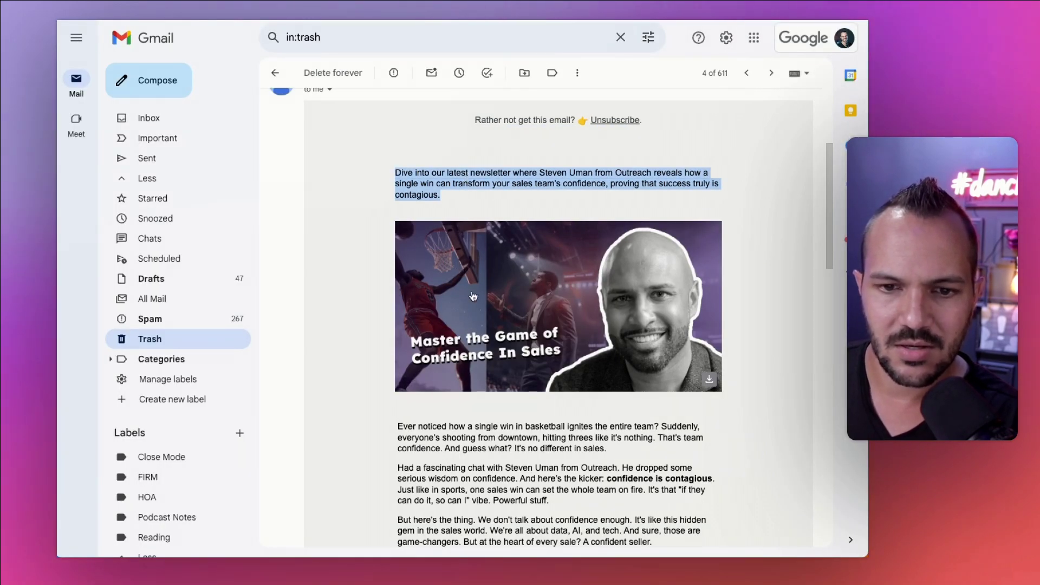
scroll(487, 311, down, 3)
scroll(487, 311, down, 1)
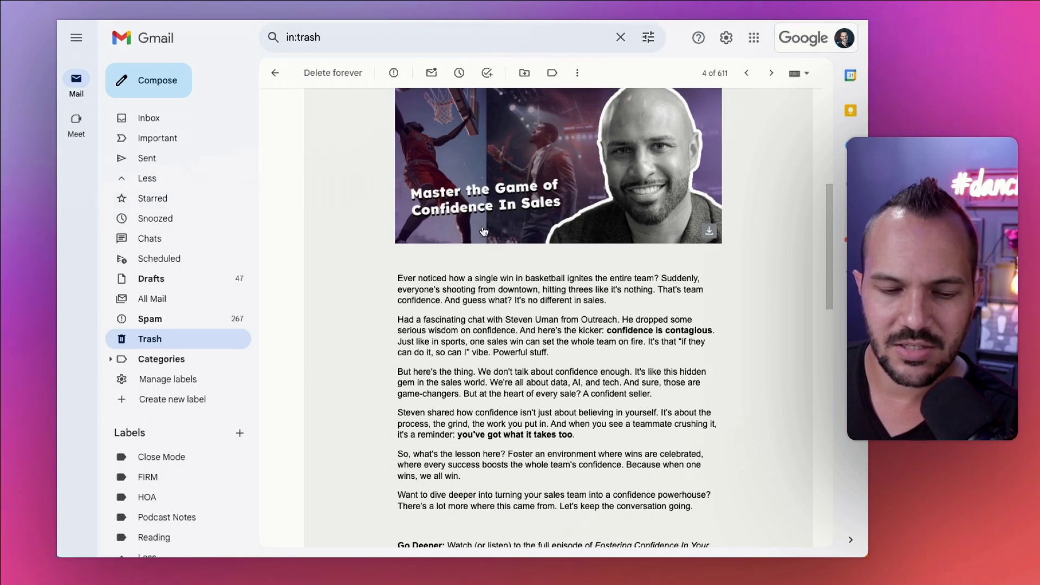
scroll(487, 295, down, 3)
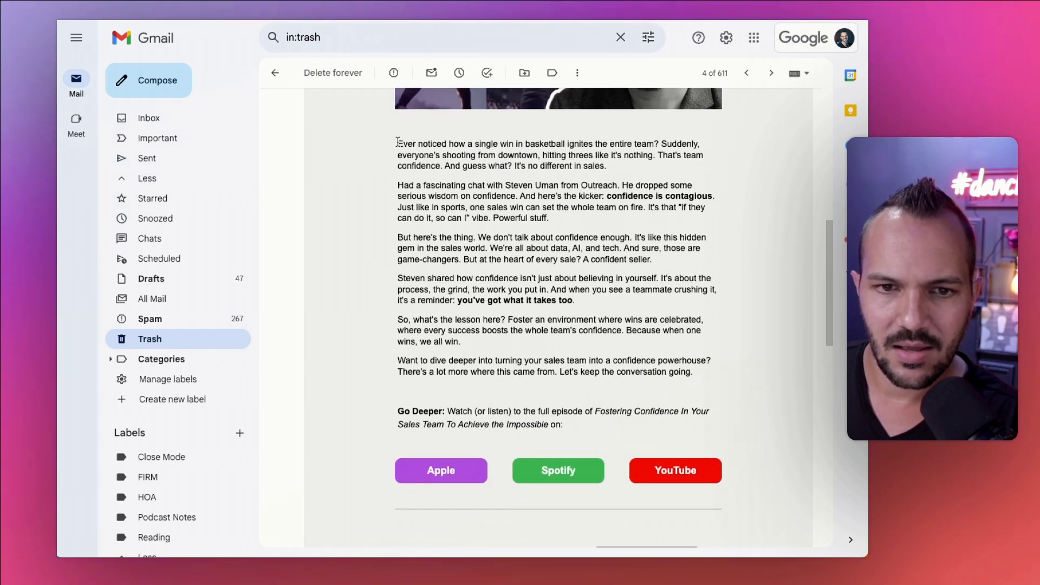
drag(397, 143, 699, 379)
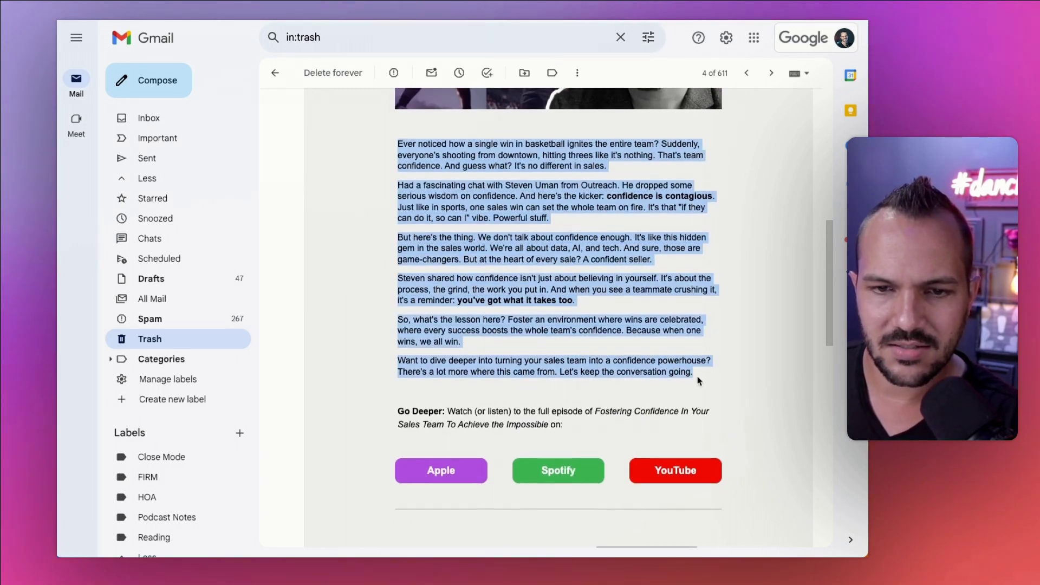
scroll(503, 241, down, 1)
click(503, 242)
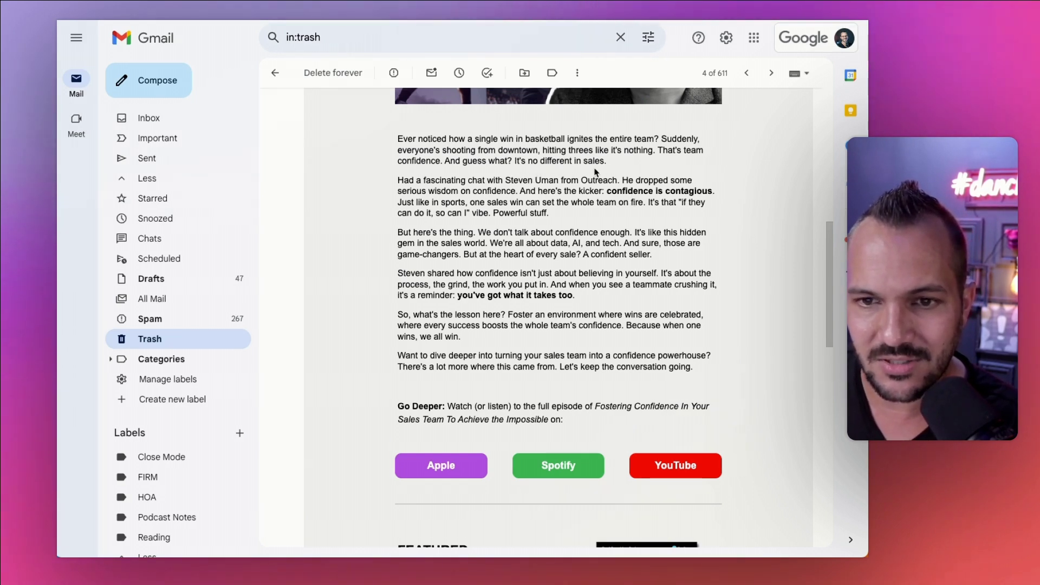
drag(573, 182, 587, 307)
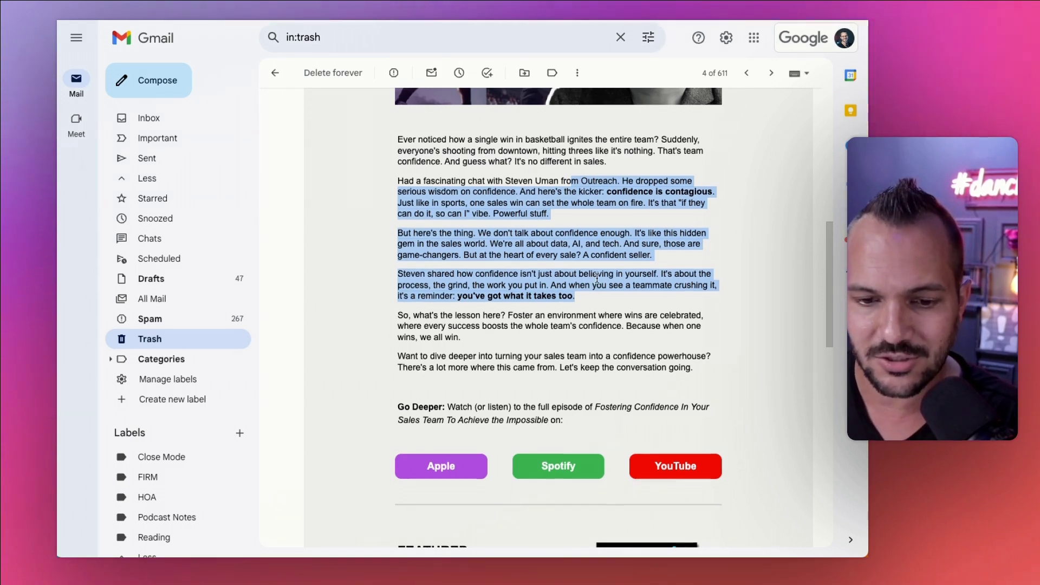
scroll(586, 304, up, 2)
scroll(621, 307, down, 3)
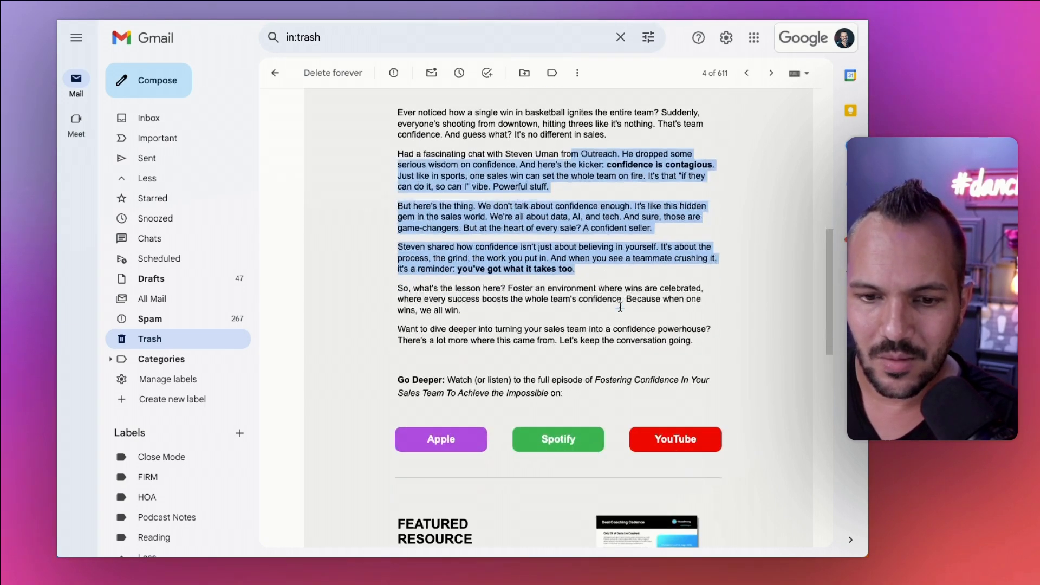
scroll(585, 289, down, 1)
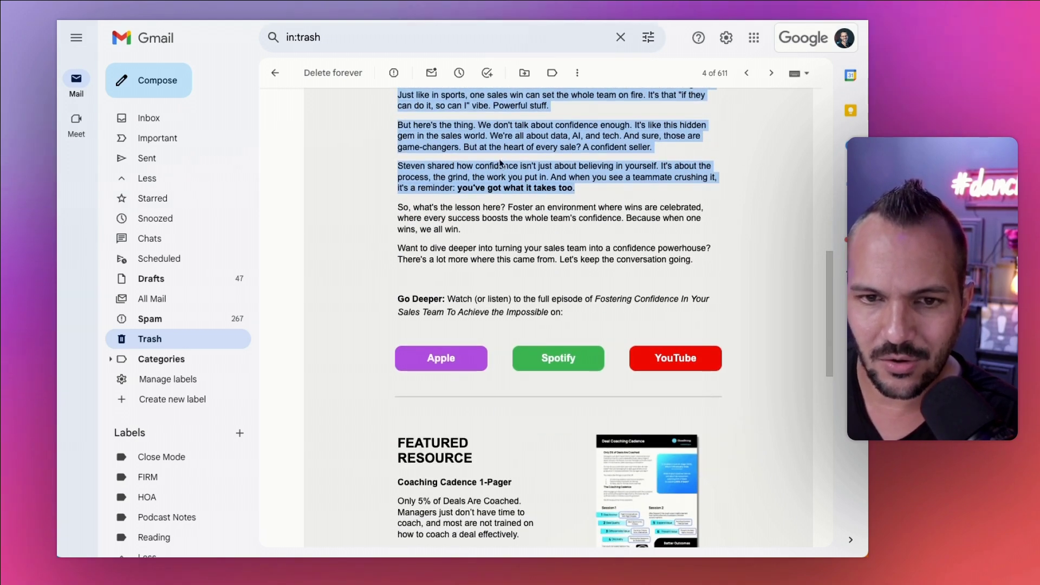
click(528, 182)
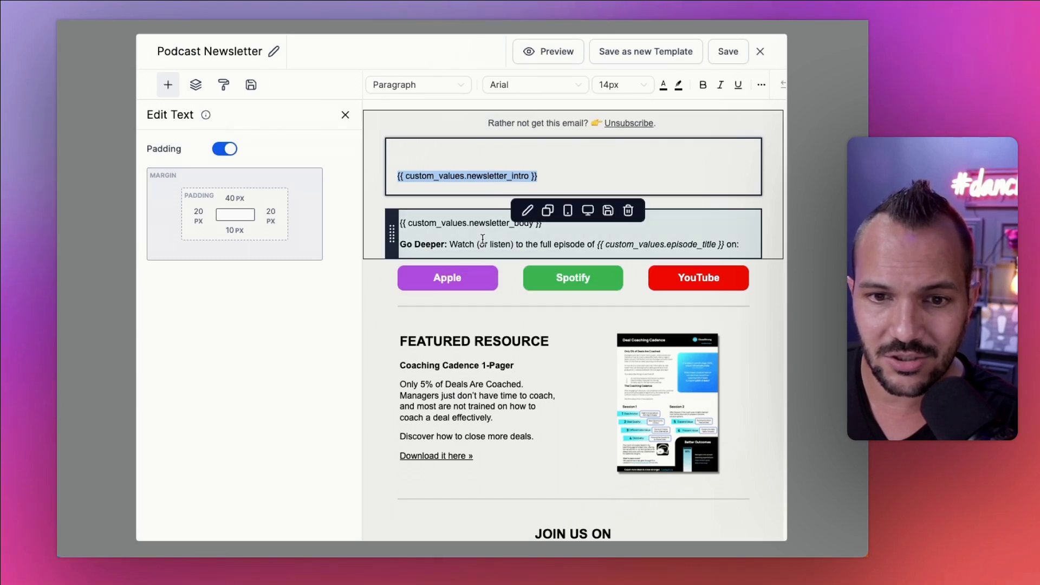
triple_click(474, 225)
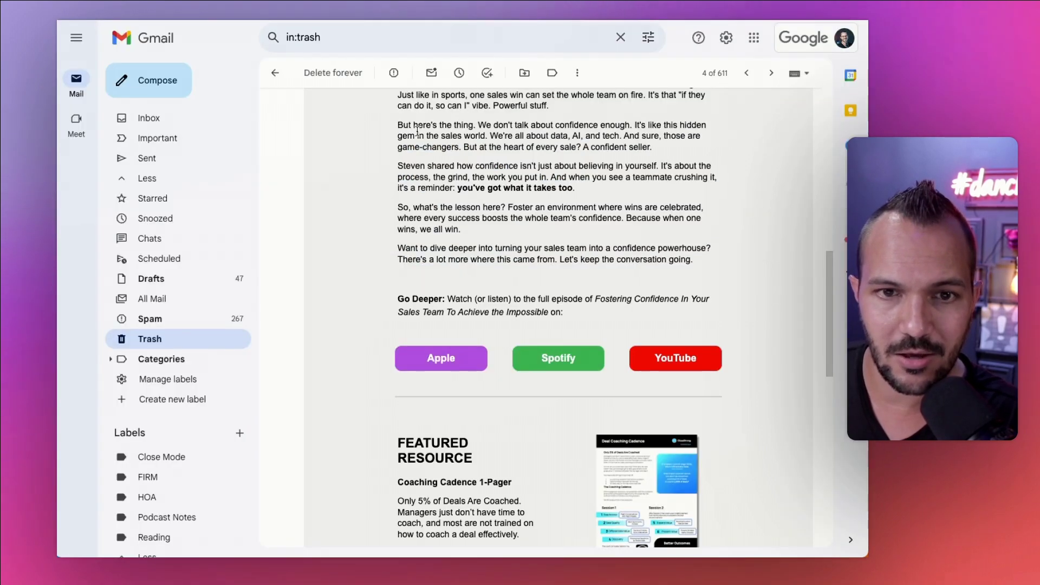
scroll(417, 130, up, 3)
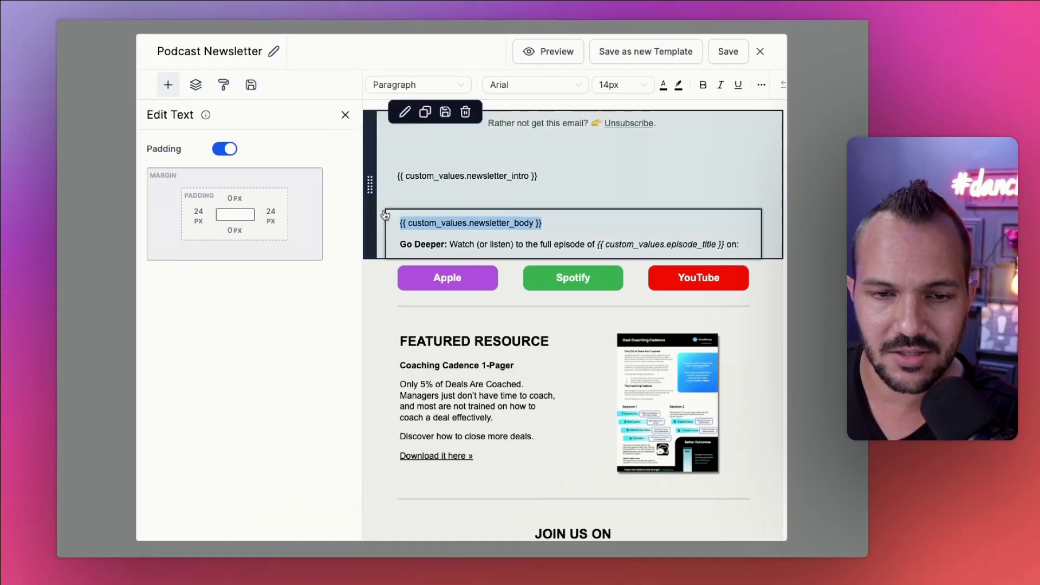
click(391, 230)
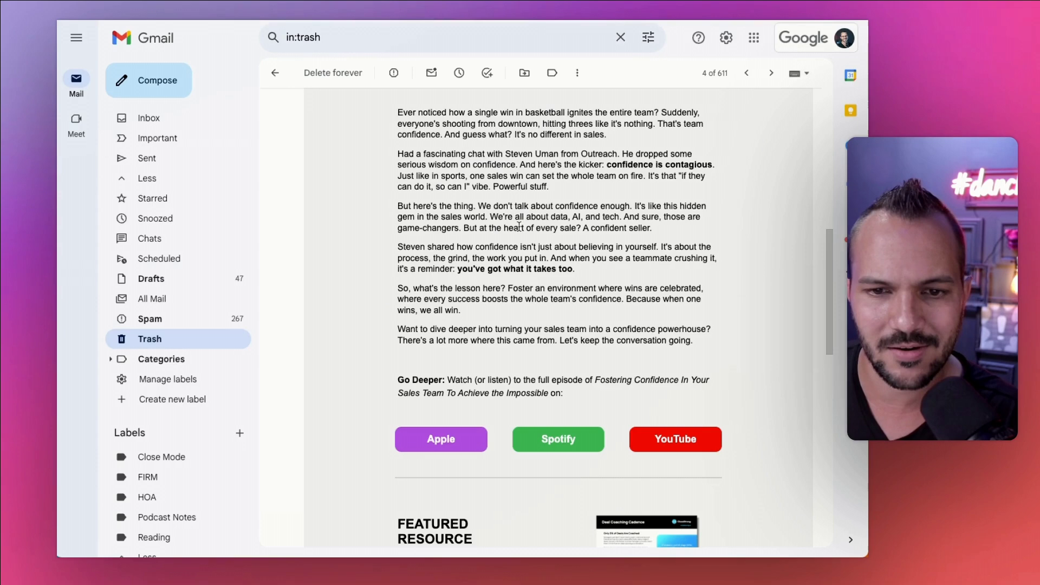
scroll(481, 322, down, 5)
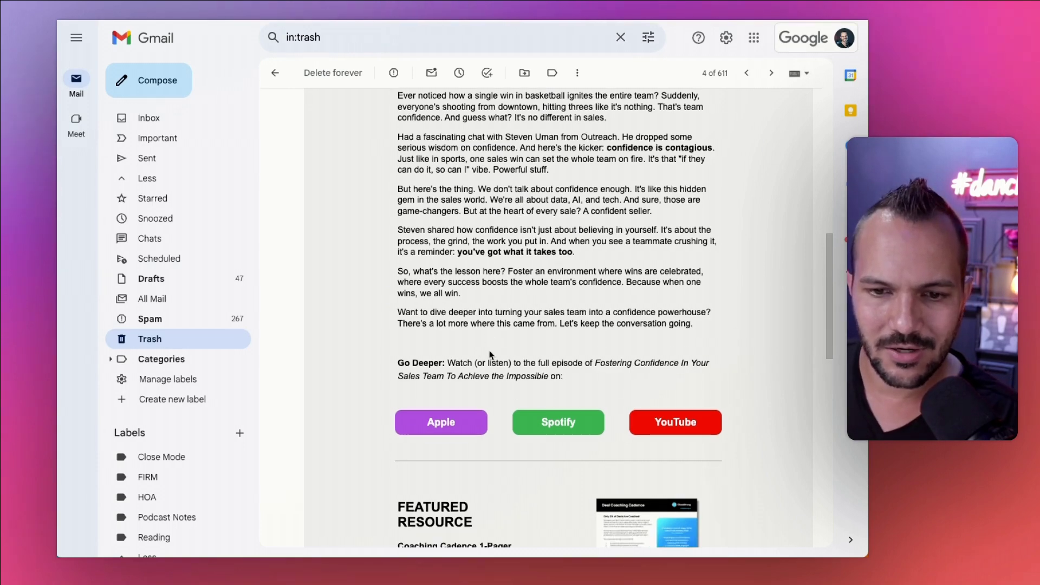
scroll(481, 322, down, 1)
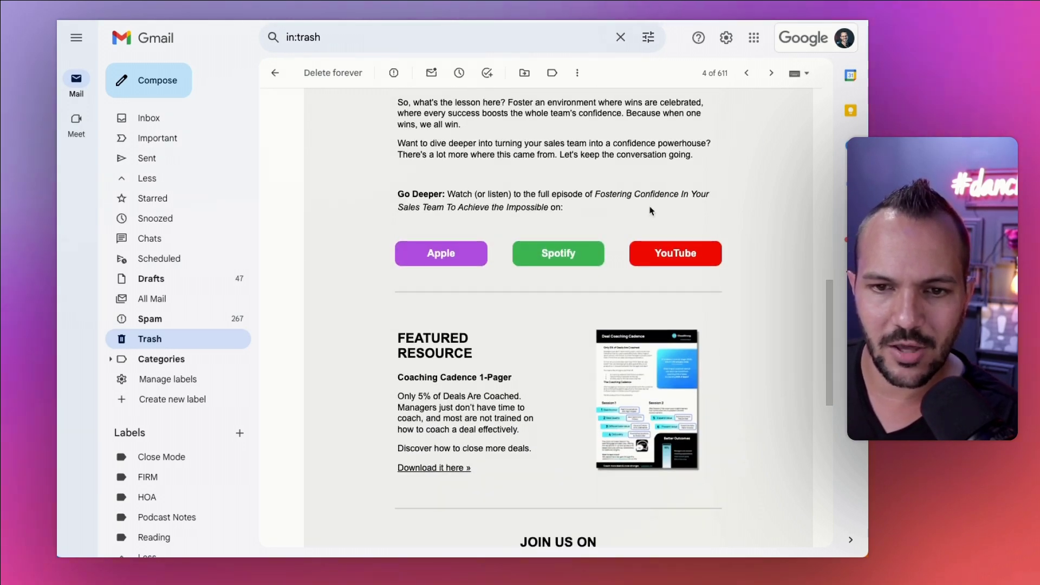
scroll(550, 406, down, 7)
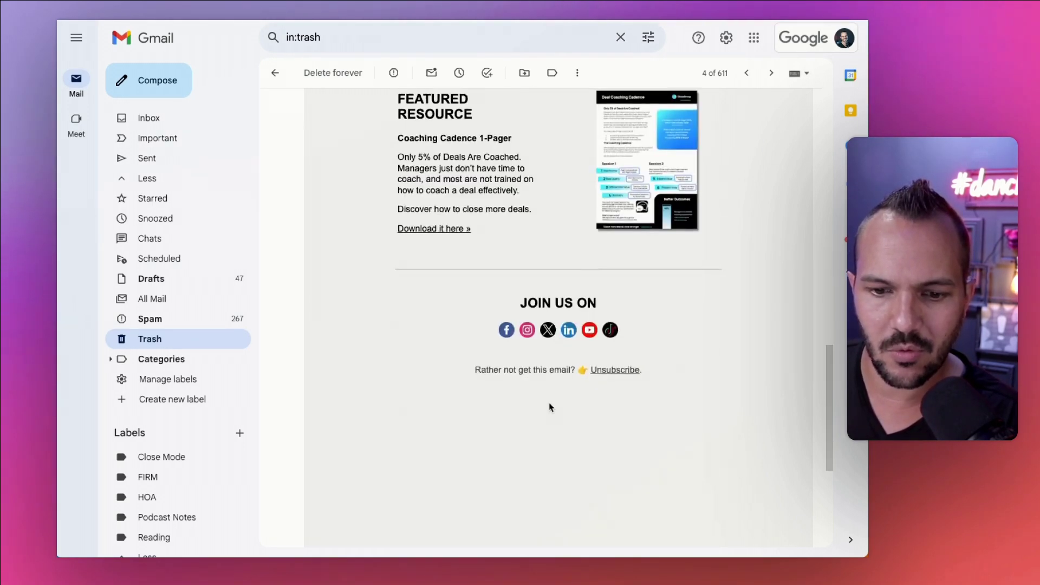
scroll(551, 407, up, 12)
scroll(551, 407, up, 8)
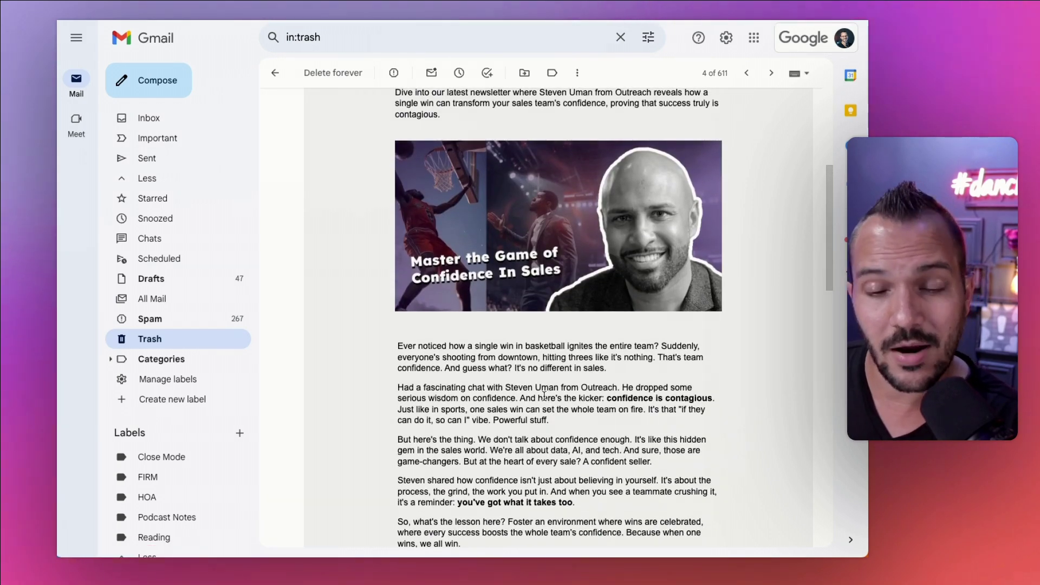
scroll(544, 433, down, 6)
scroll(545, 434, down, 5)
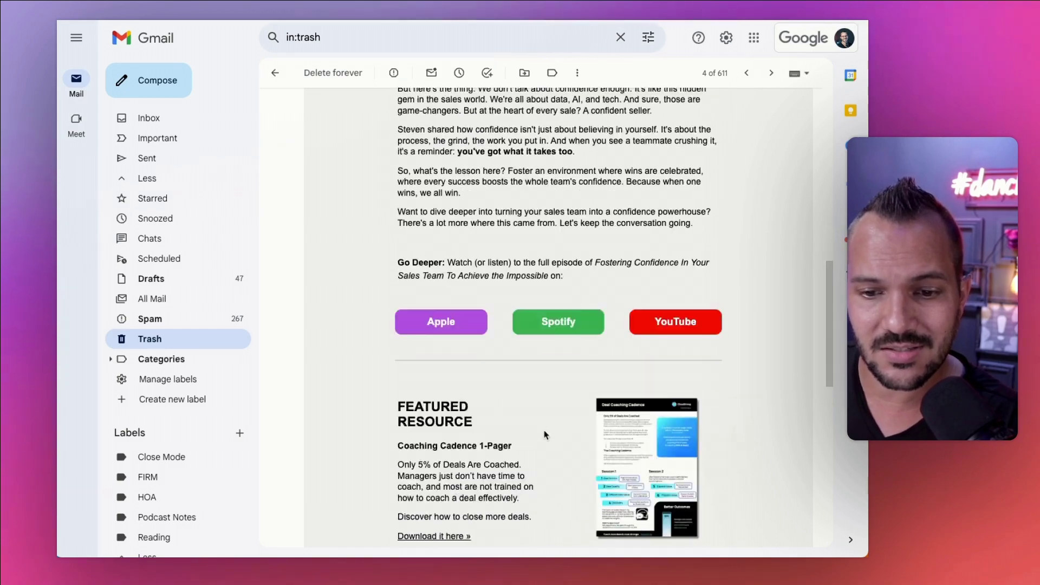
scroll(545, 435, up, 20)
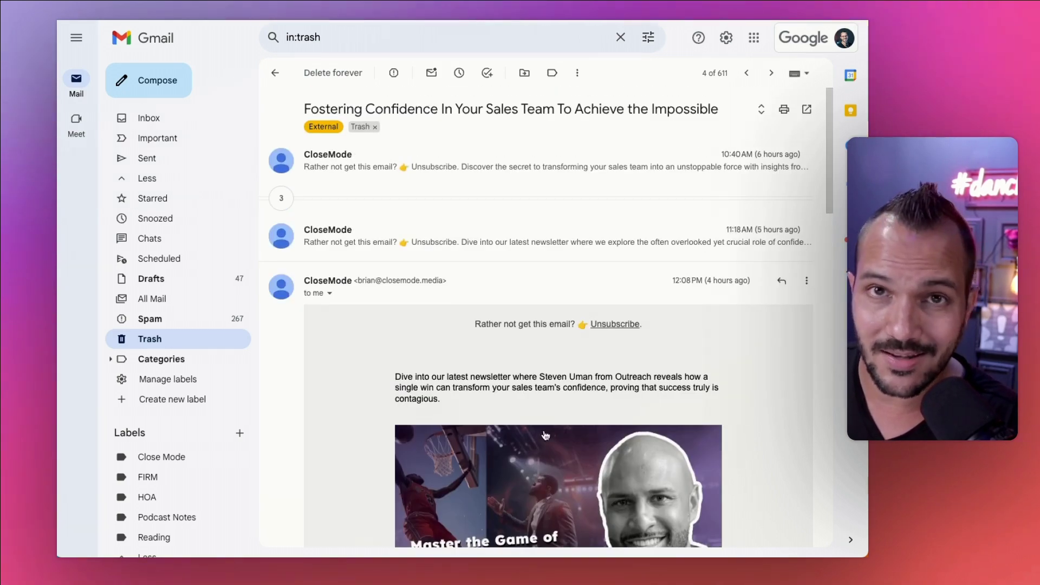
scroll(545, 435, down, 10)
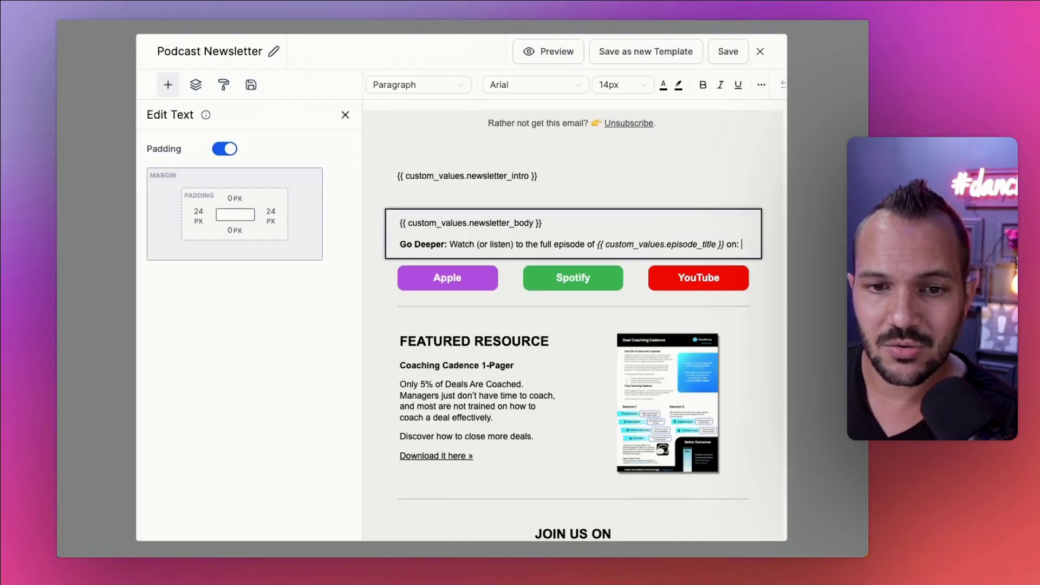
mouse_move(514, 244)
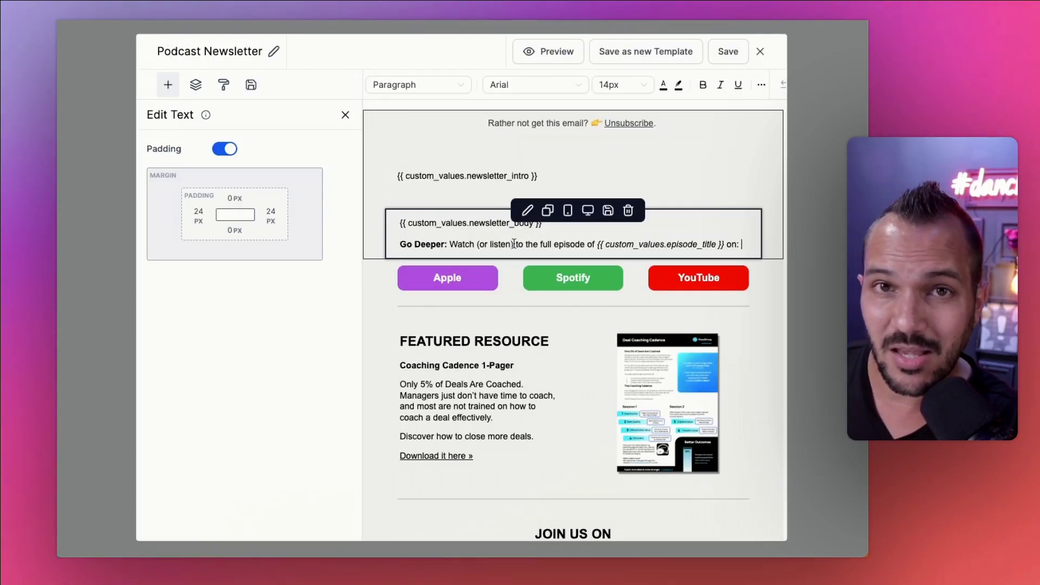